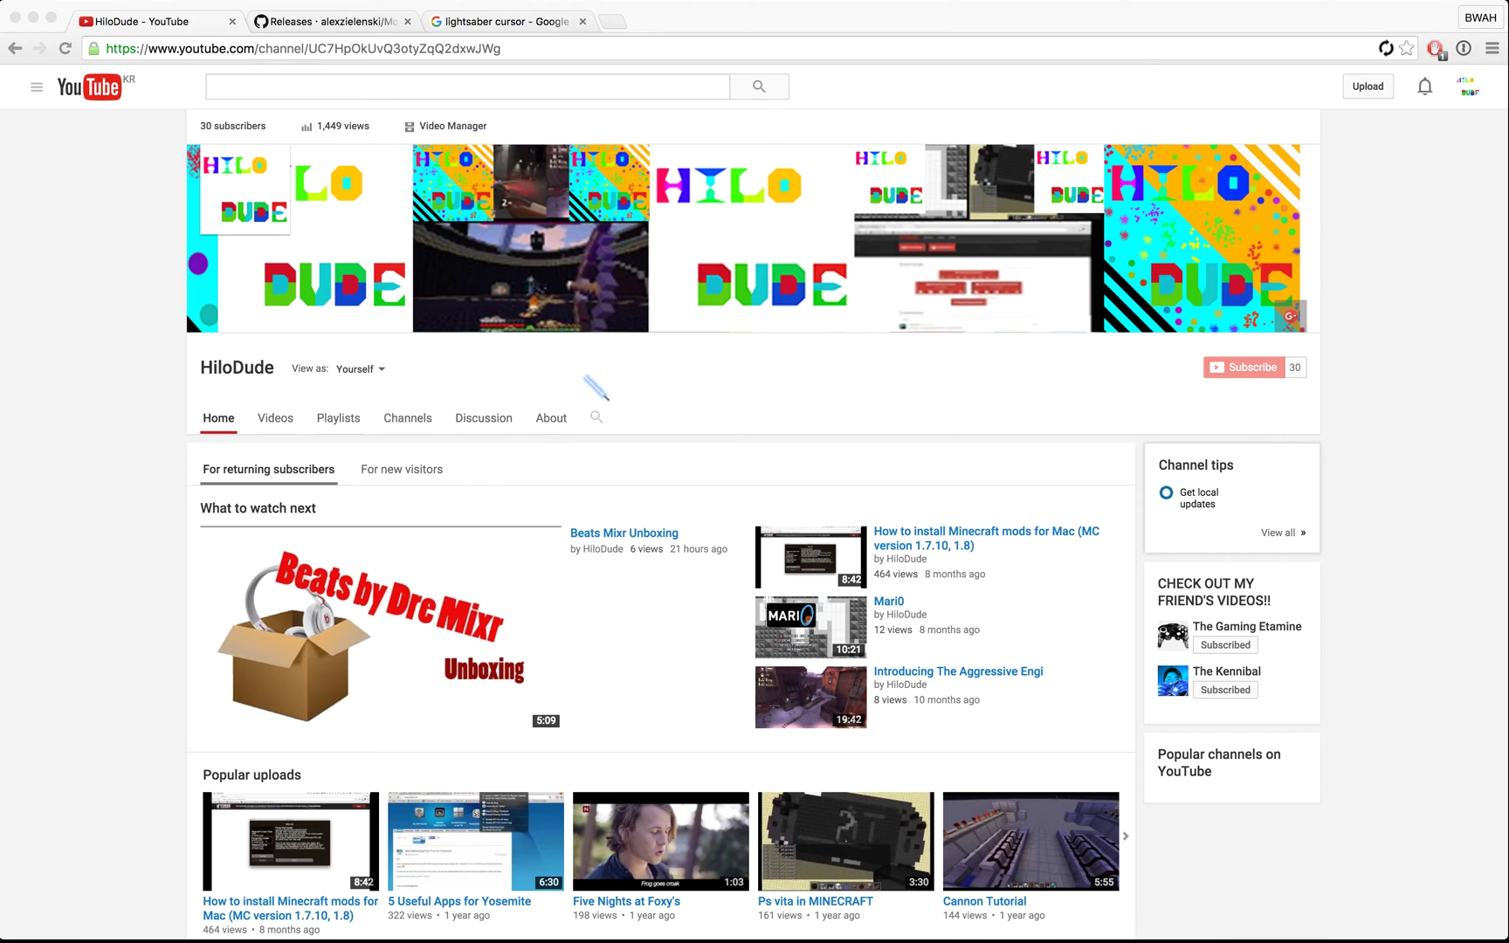
Switch from the full-screen Chrome space to the desktop holding Mousecape and Preview
{"action": "key", "text": "ctrl+Right"}
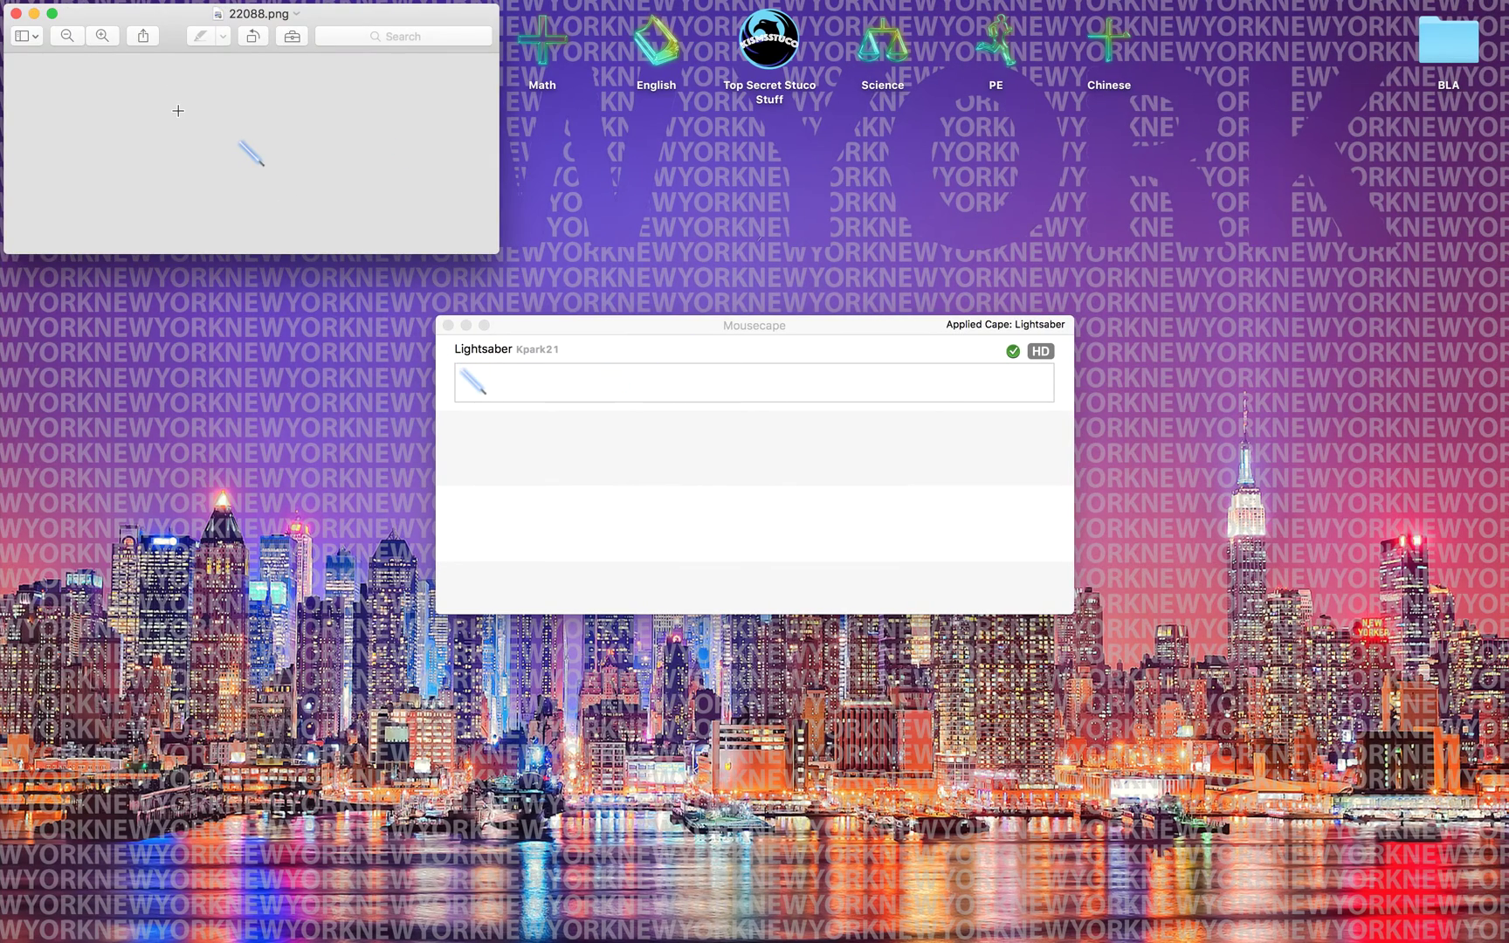
Close the Preview image, remove the Lightsaber cape, and quit Mousecape
{"action": "key", "text": "super+w"}
{"action": "left_click", "coordinate": [548, 358]}
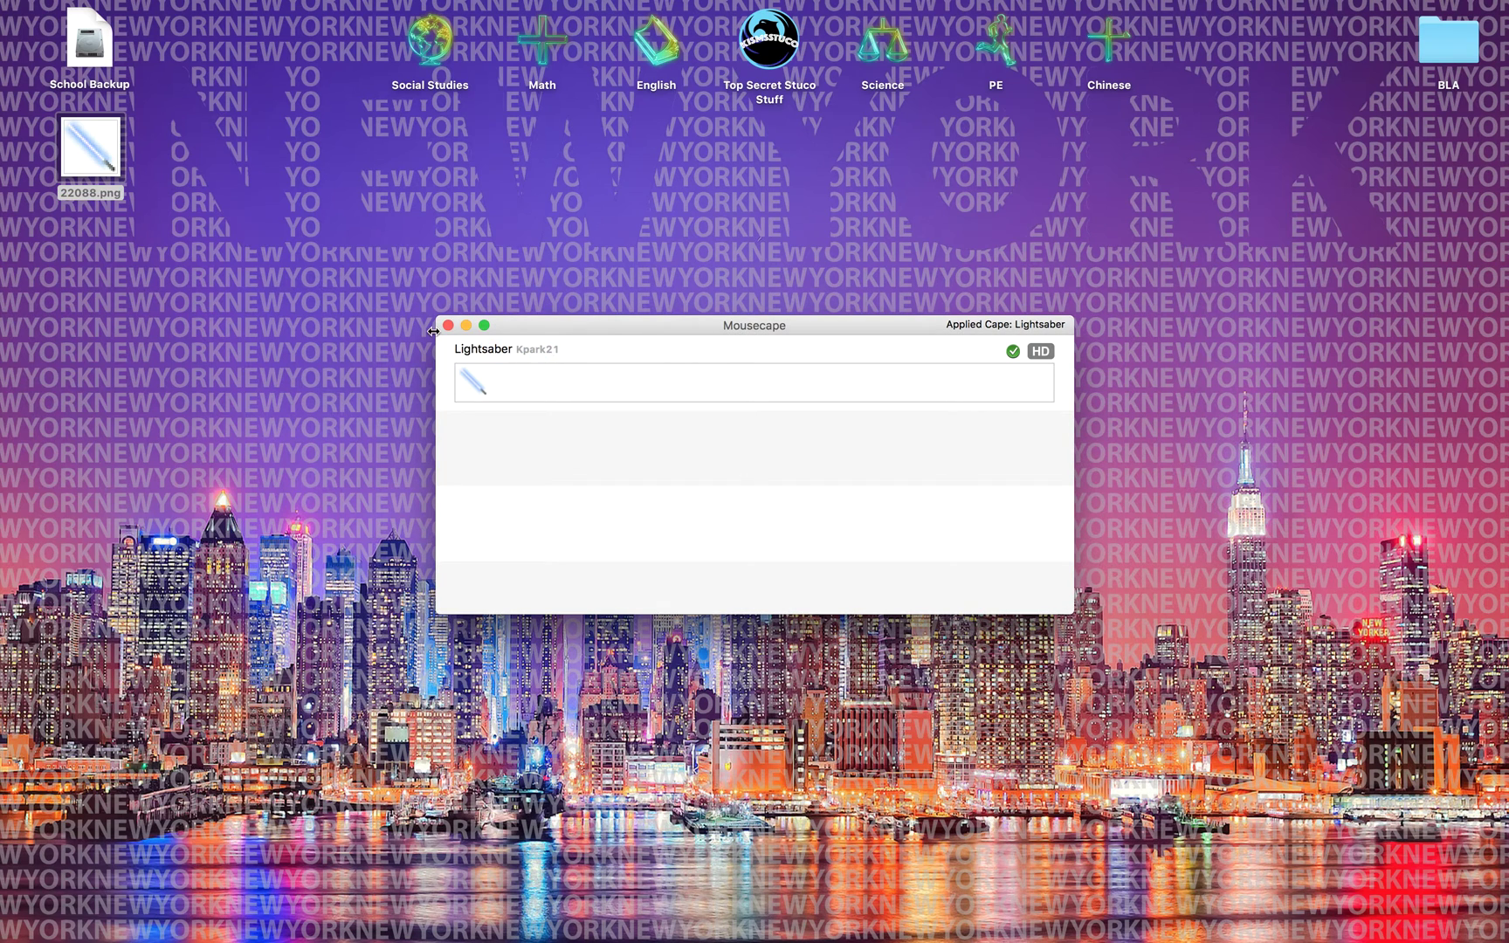
{"action": "right_click", "coordinate": [522, 390]}
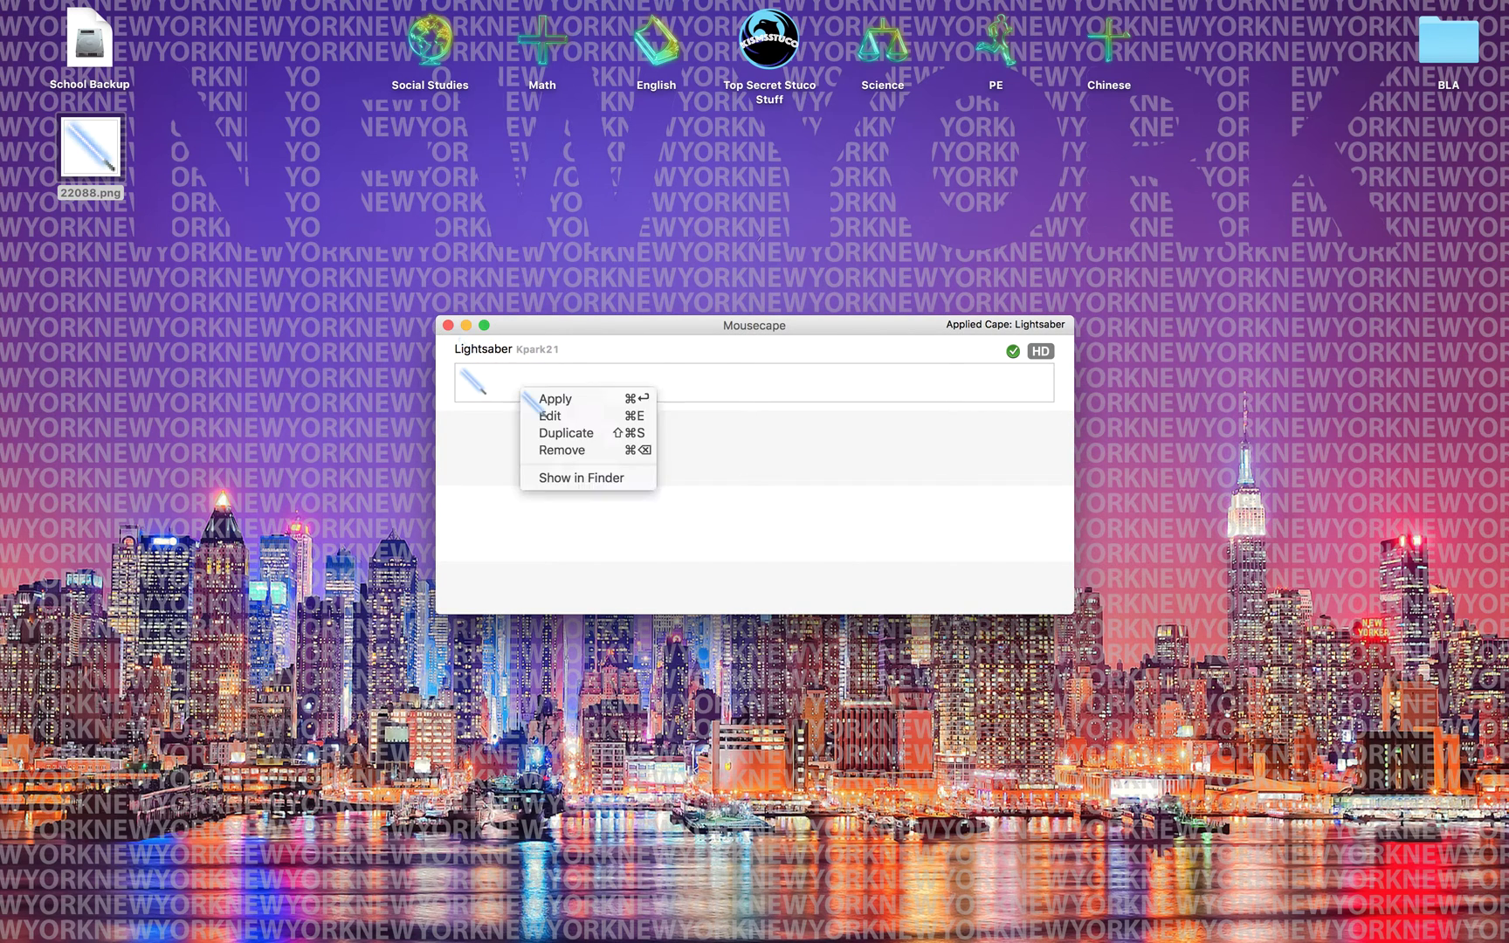
{"action": "left_click", "coordinate": [562, 449]}
{"action": "key", "text": "super+q"}
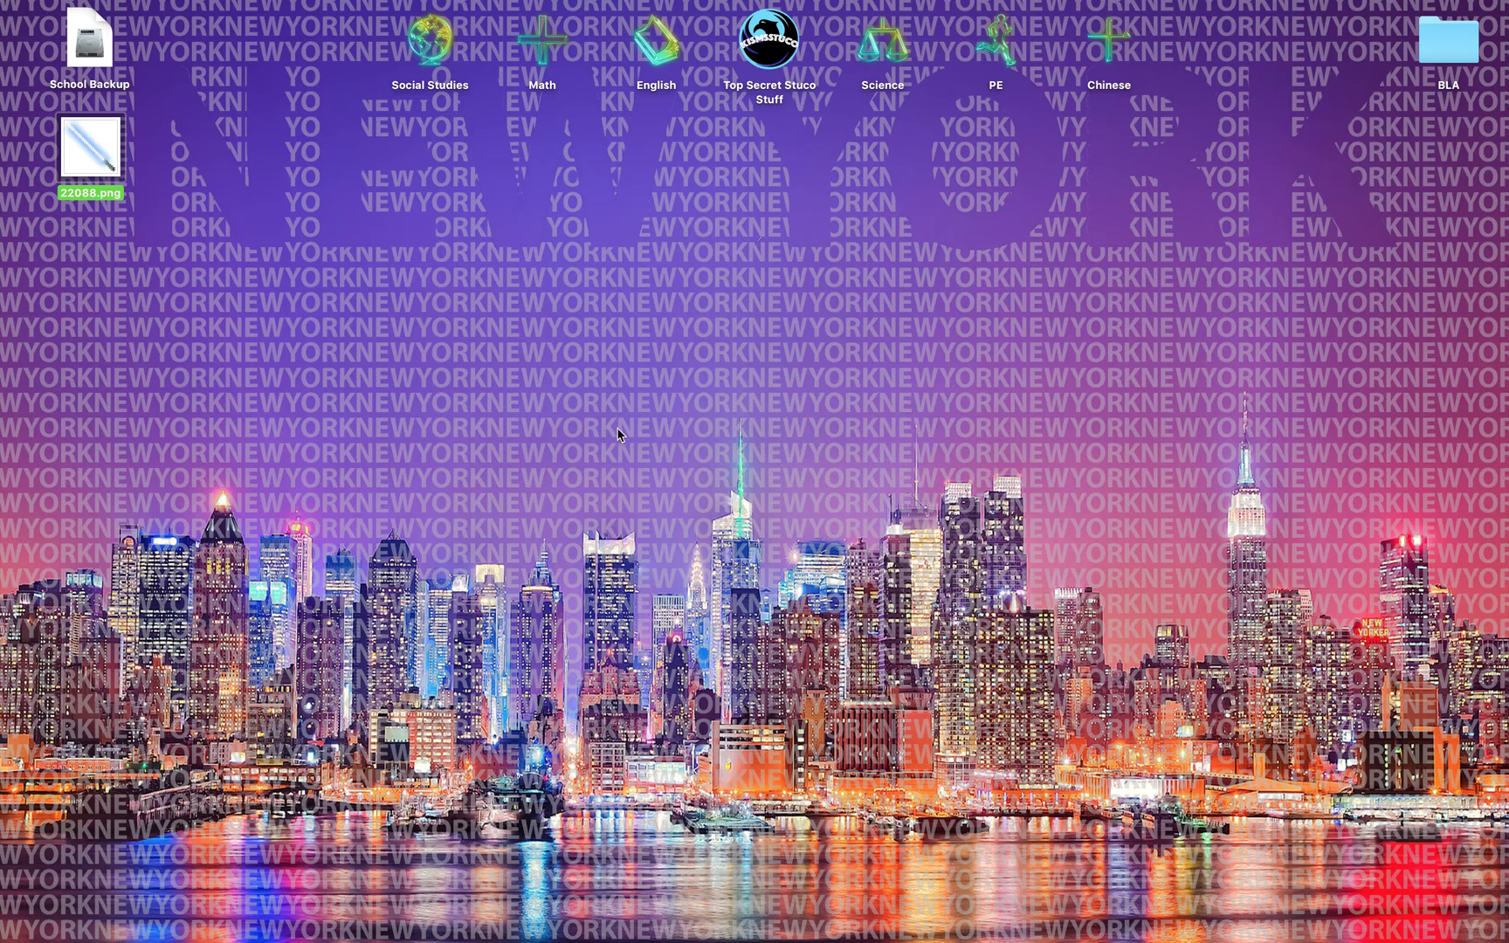
Move the Mousecape app from Downloads to the Trash, empty it, and return to the browser
{"action": "left_click", "coordinate": [1415, 917]}
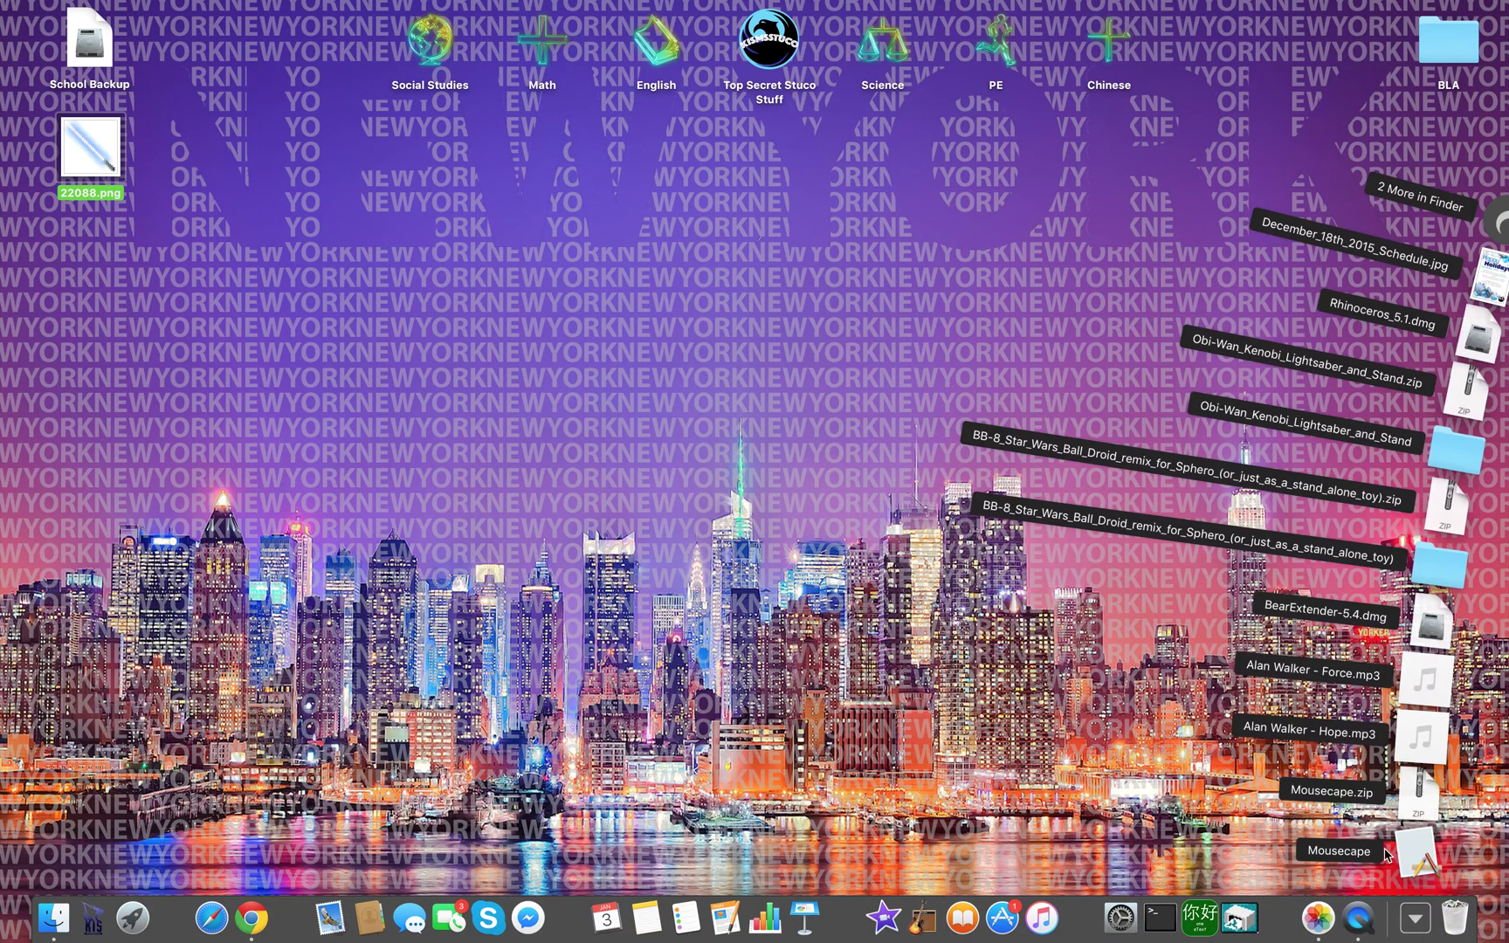
{"action": "left_click_drag", "start_coordinate": [1384, 854], "coordinate": [1454, 917]}
{"action": "left_click", "coordinate": [1424, 913]}
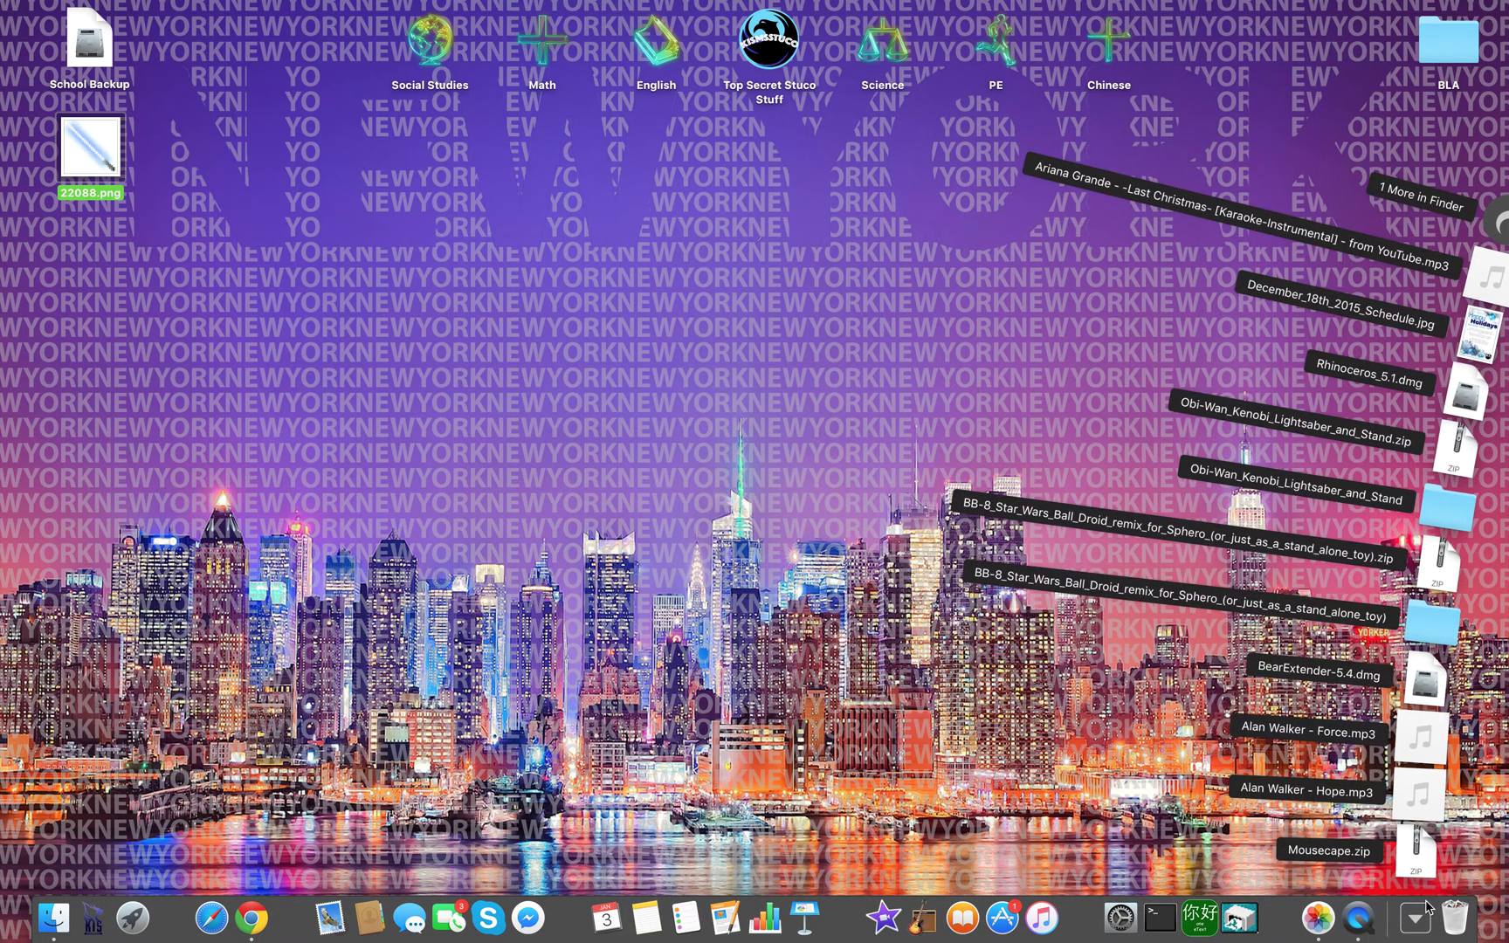
{"action": "left_click_drag", "start_coordinate": [1414, 852], "coordinate": [1454, 917]}
{"action": "right_click", "coordinate": [1453, 917]}
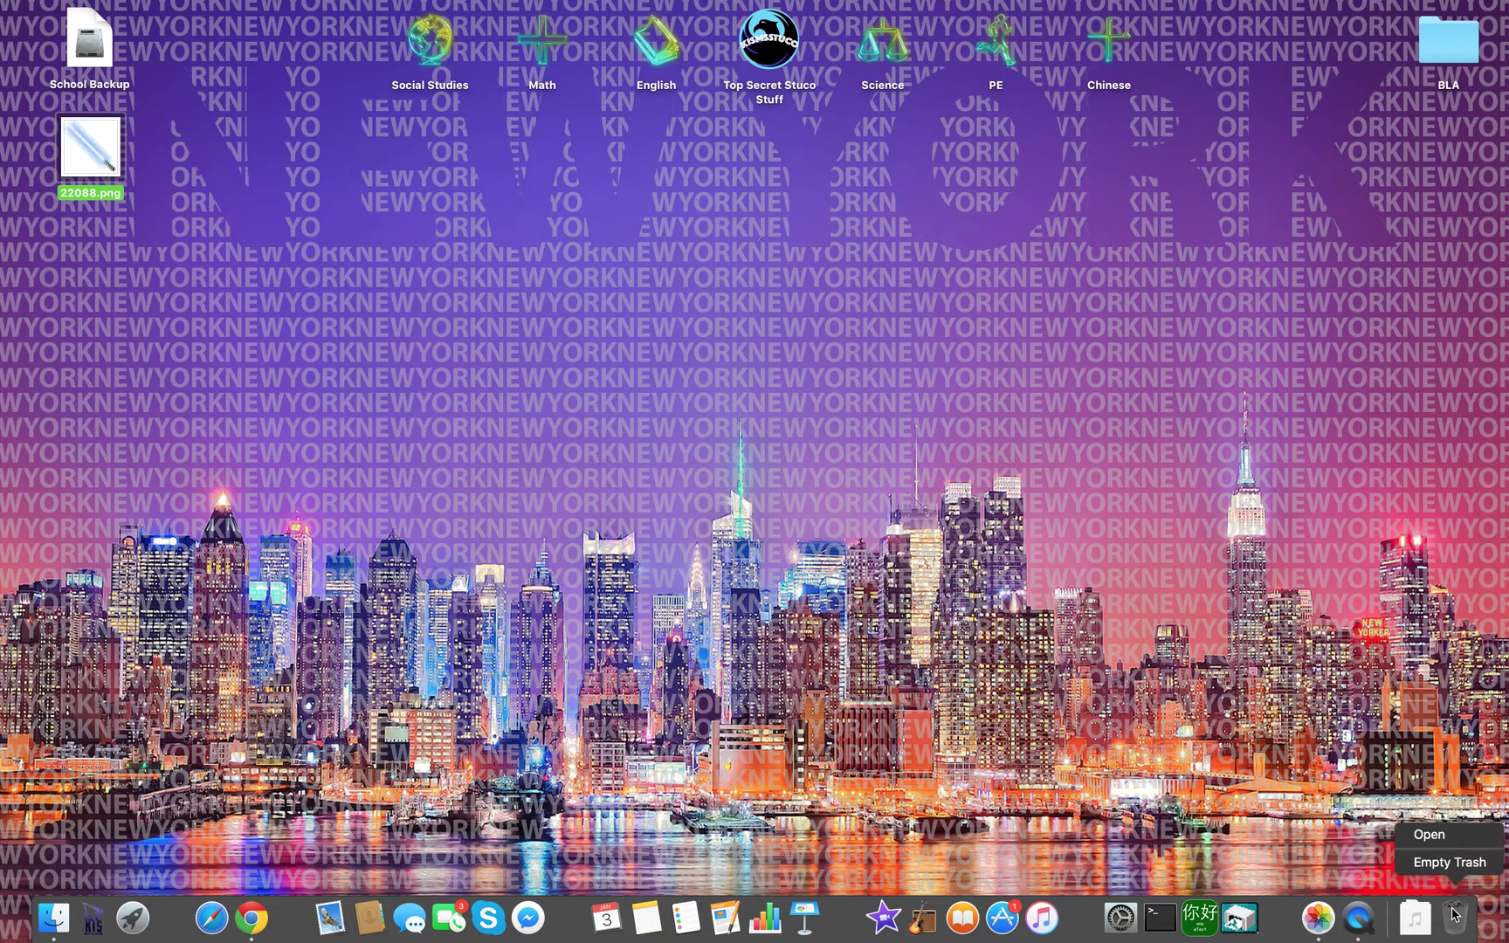
{"action": "left_click", "coordinate": [1449, 862]}
{"action": "key", "text": "Return"}
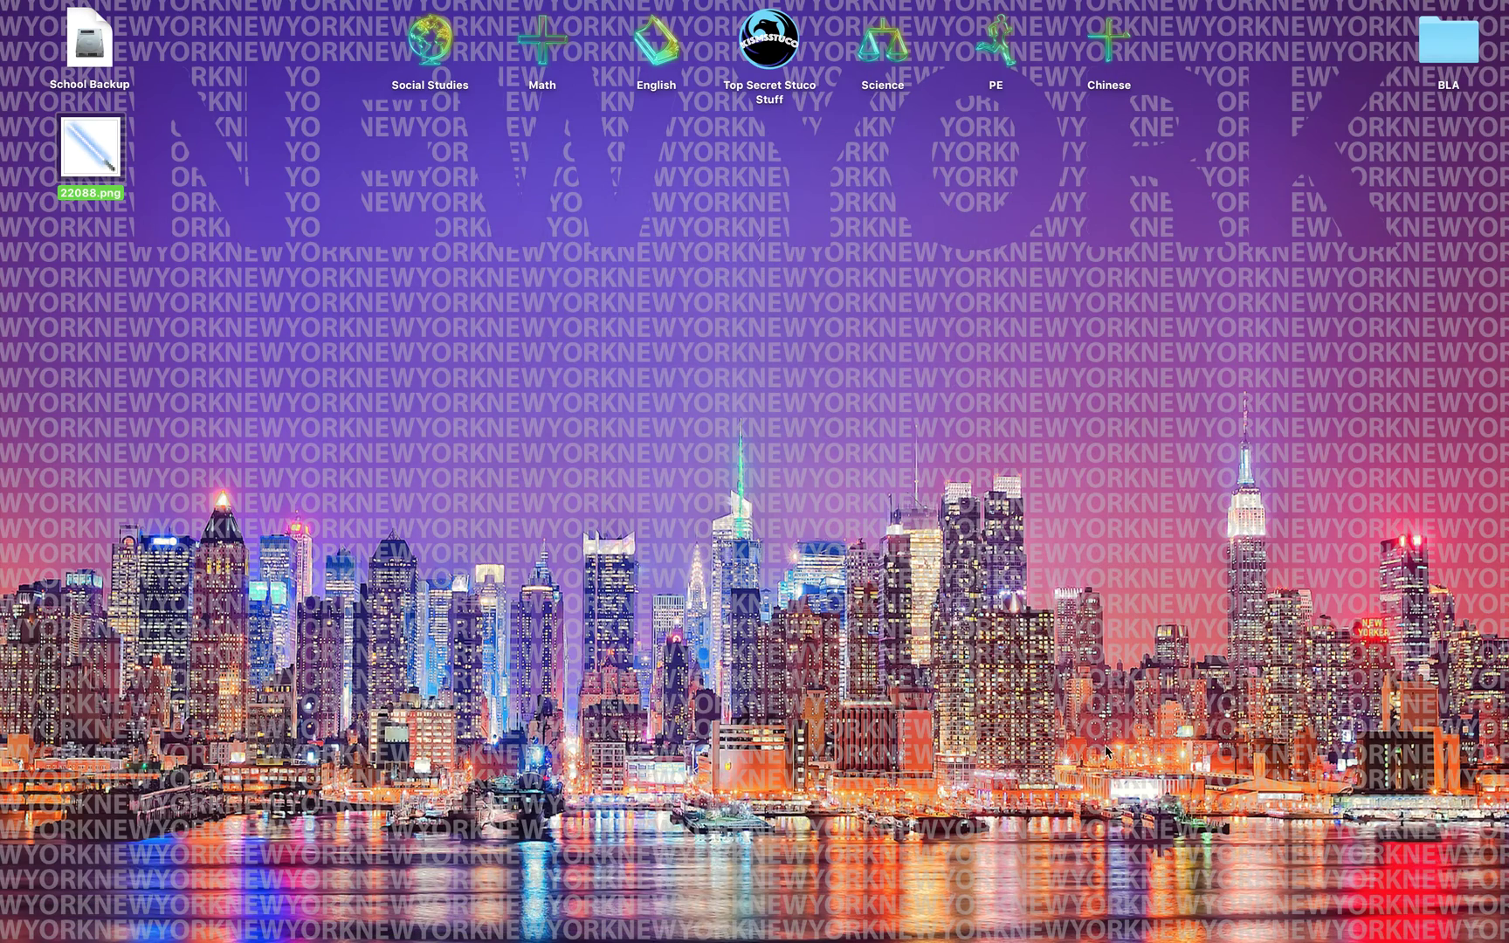
{"action": "key", "text": "ctrl+Left"}
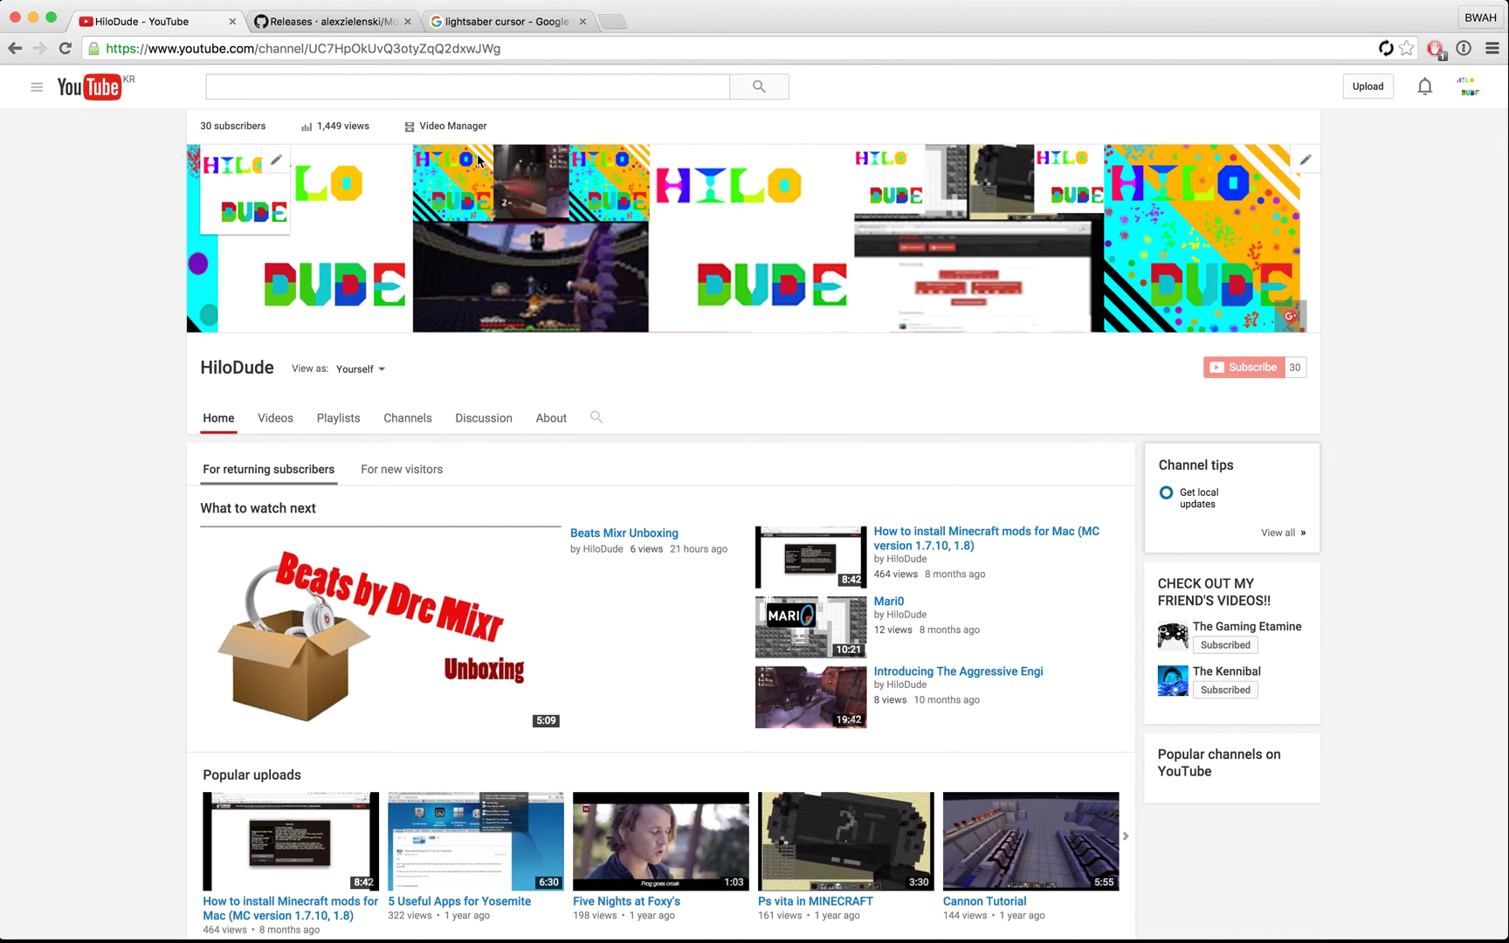
Download Mousecape.zip from the 0.0.5 release on GitHub's Mousecape releases page, then return to the desktop
{"action": "left_click", "coordinate": [300, 24]}
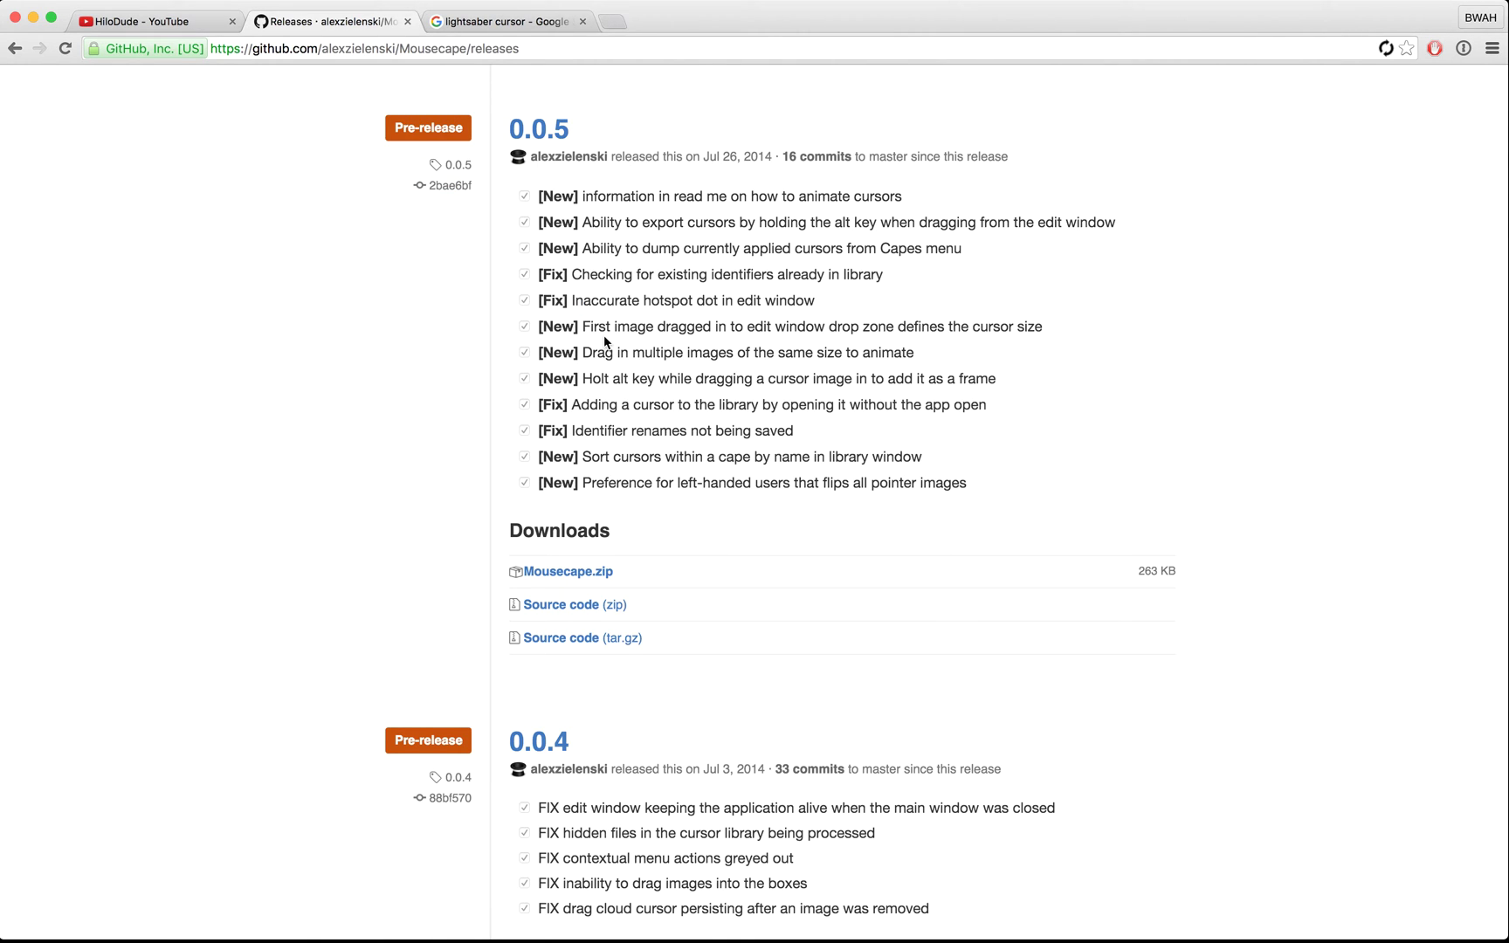
{"action": "scroll", "coordinate": [619, 324], "scroll_direction": "up", "scroll_amount": 10}
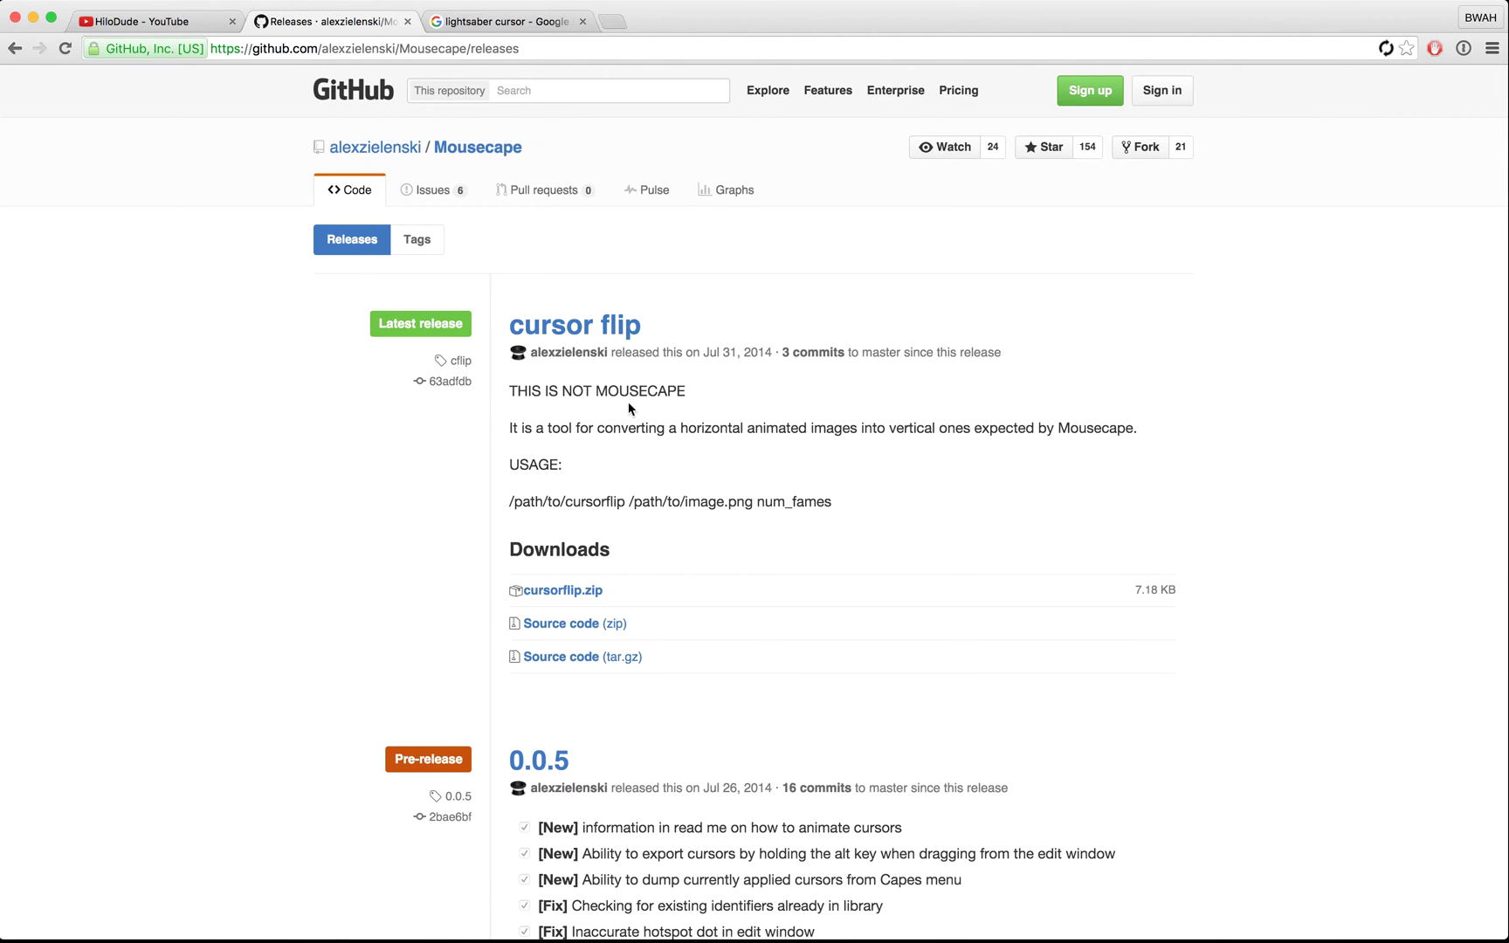
{"action": "scroll", "coordinate": [561, 528], "scroll_direction": "down", "scroll_amount": 5}
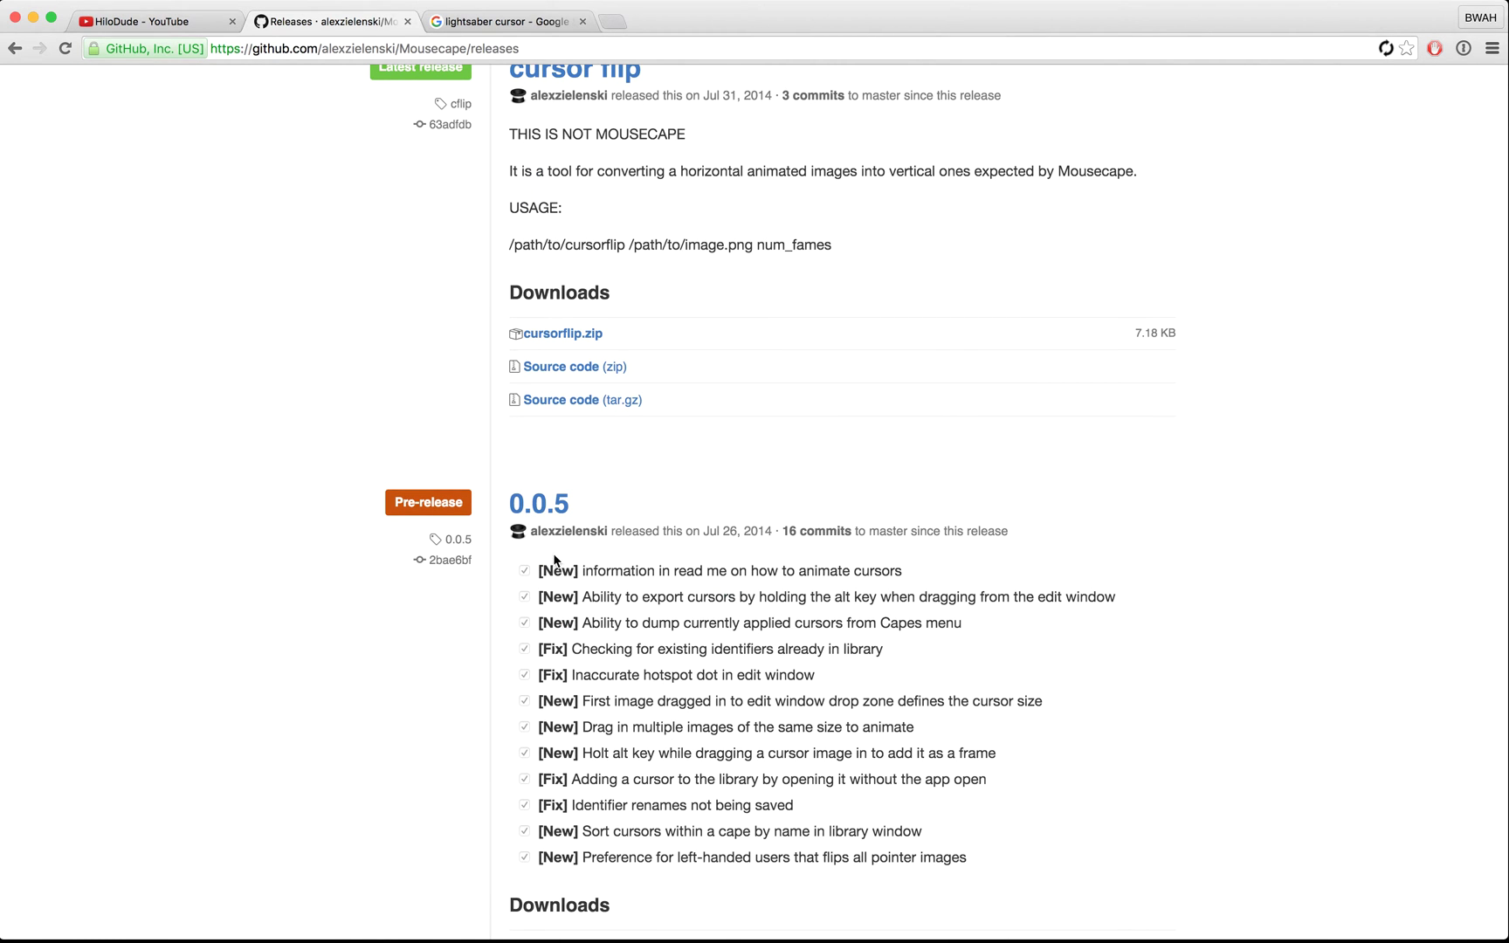
{"action": "scroll", "coordinate": [705, 680], "scroll_direction": "down", "scroll_amount": 3}
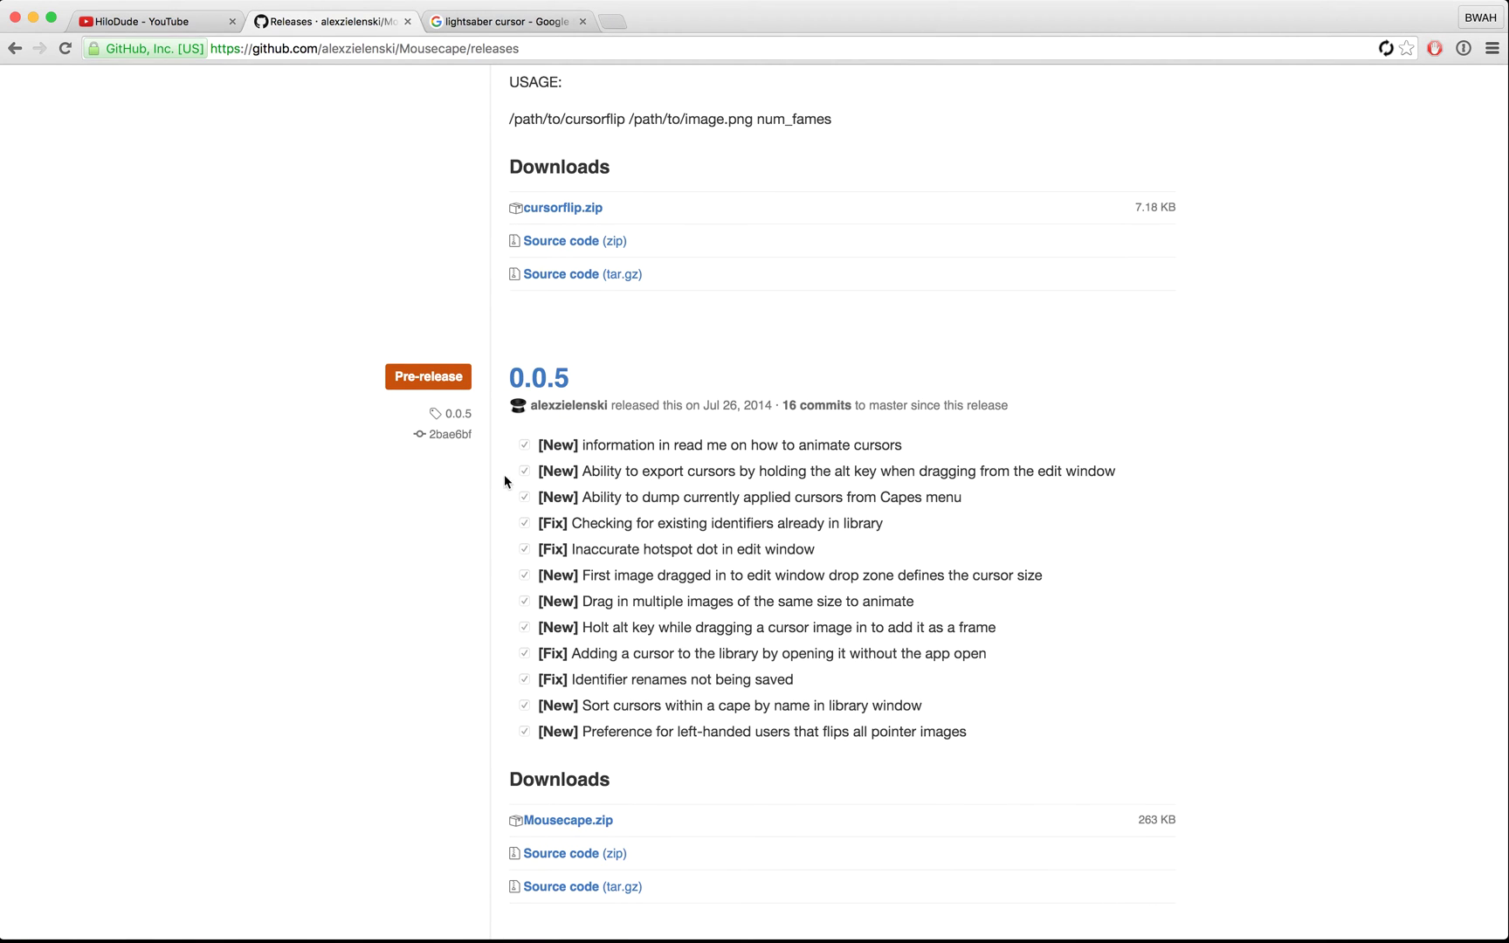
{"action": "scroll", "coordinate": [640, 444], "scroll_direction": "up", "scroll_amount": 4}
{"action": "scroll", "coordinate": [640, 445], "scroll_direction": "up", "scroll_amount": 5}
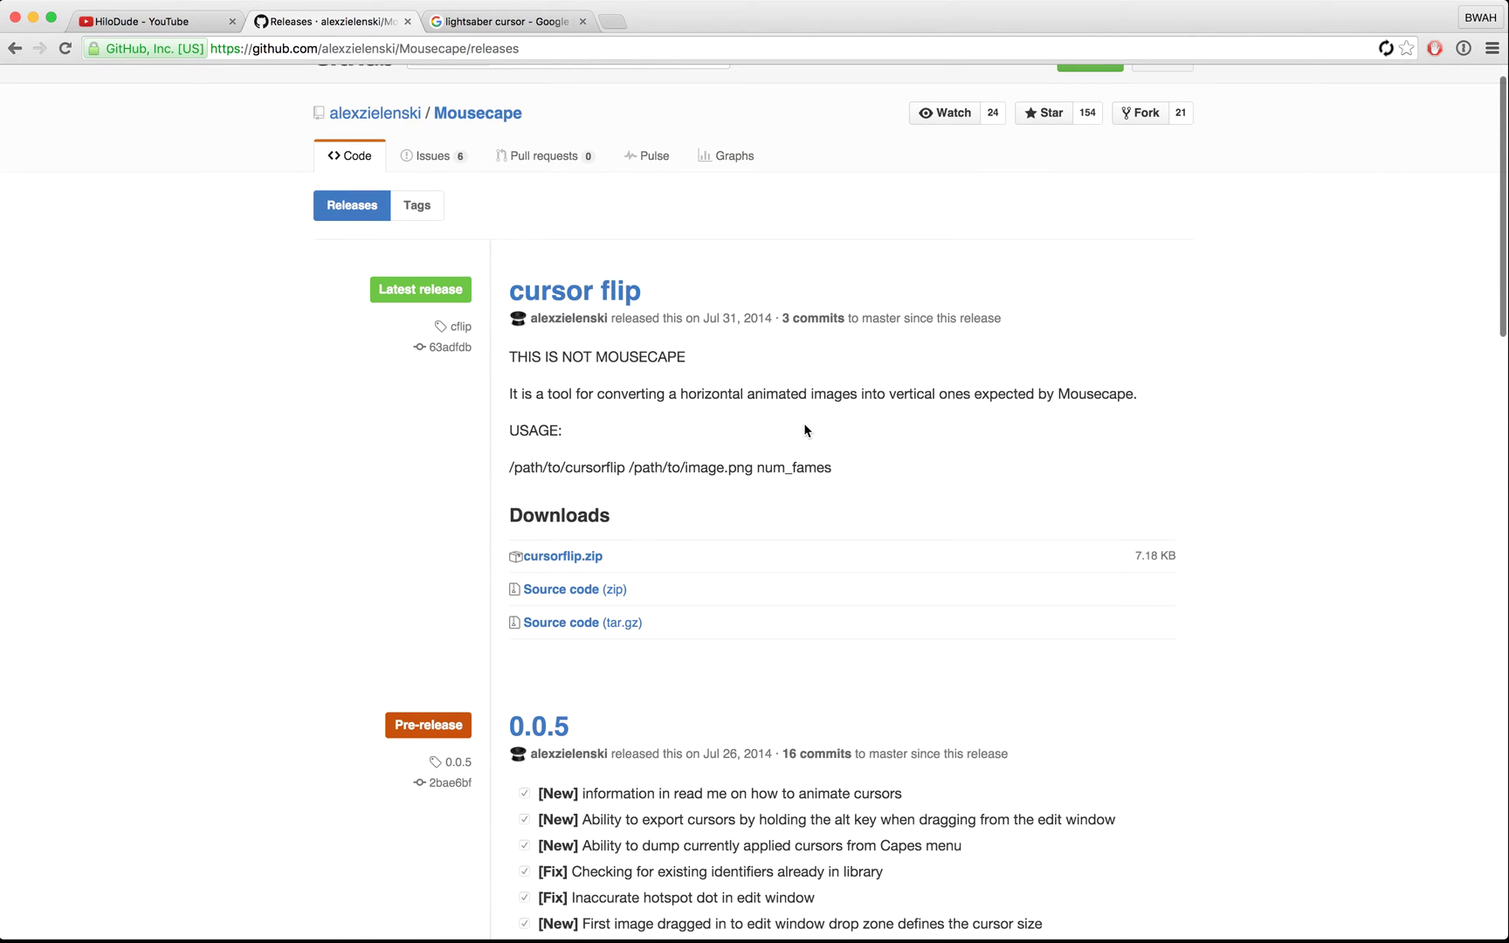
{"action": "scroll", "coordinate": [576, 536], "scroll_direction": "down", "scroll_amount": 10}
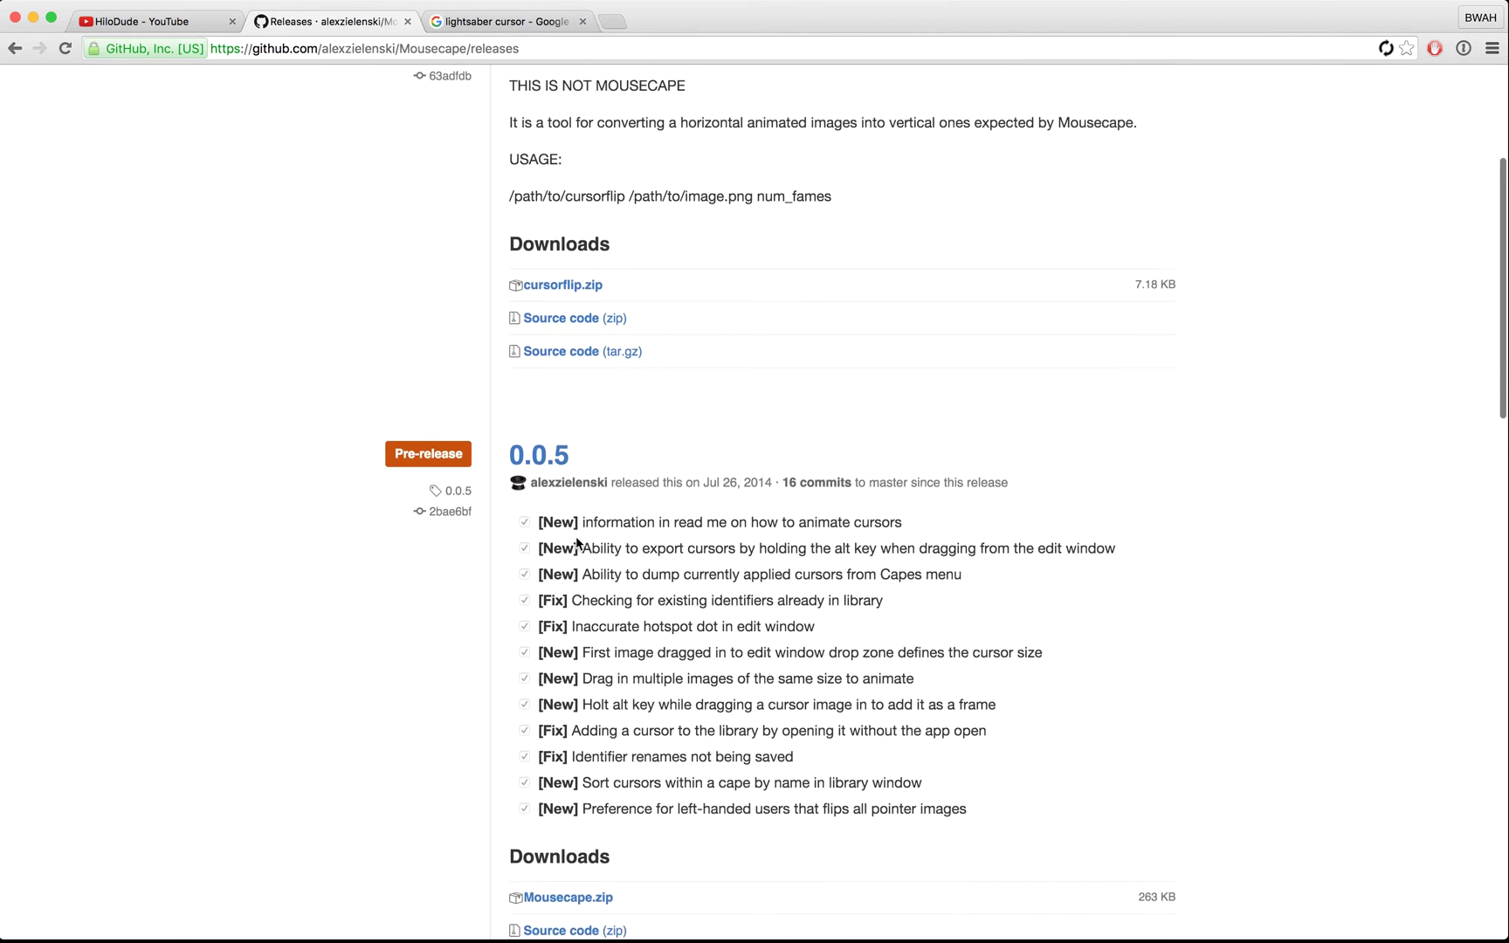
{"action": "scroll", "coordinate": [576, 539], "scroll_direction": "down", "scroll_amount": 1}
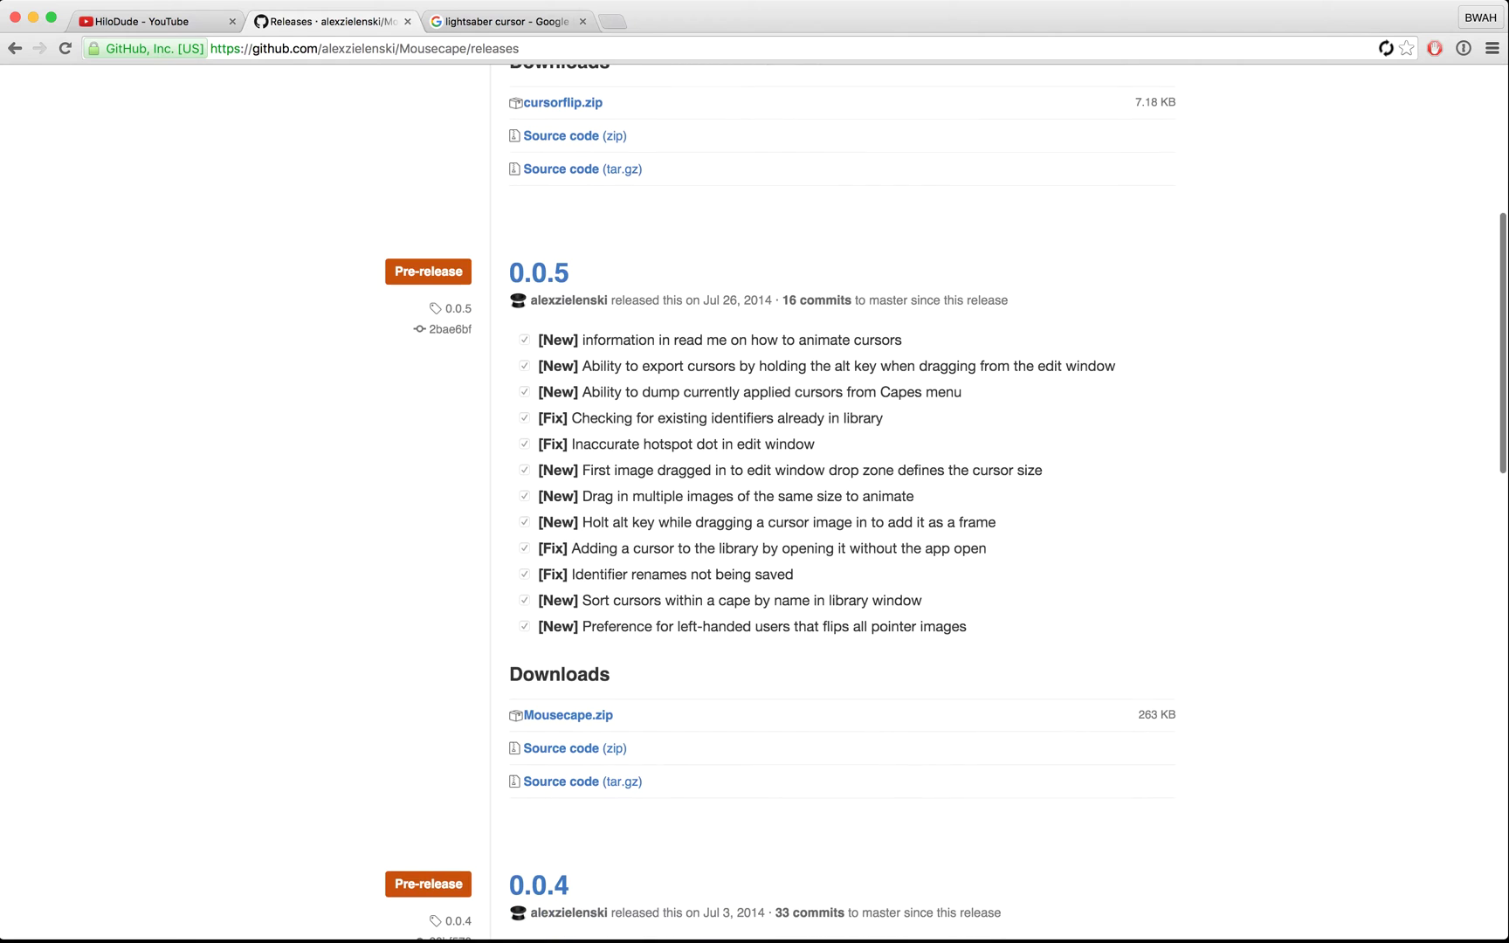
{"action": "left_click", "coordinate": [601, 726]}
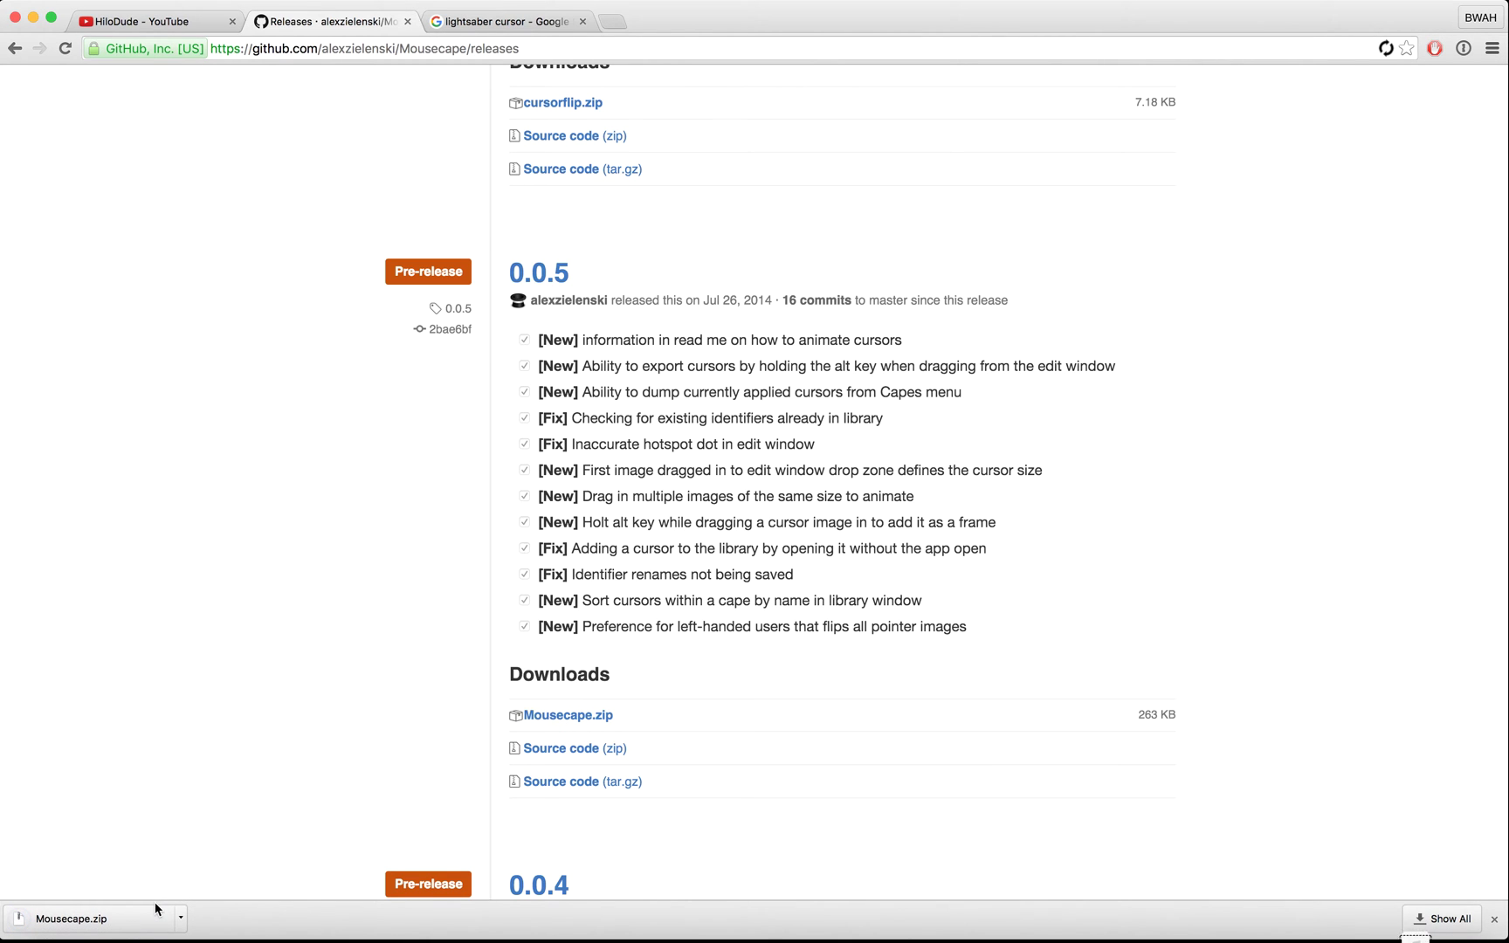
{"action": "key", "text": "F11"}
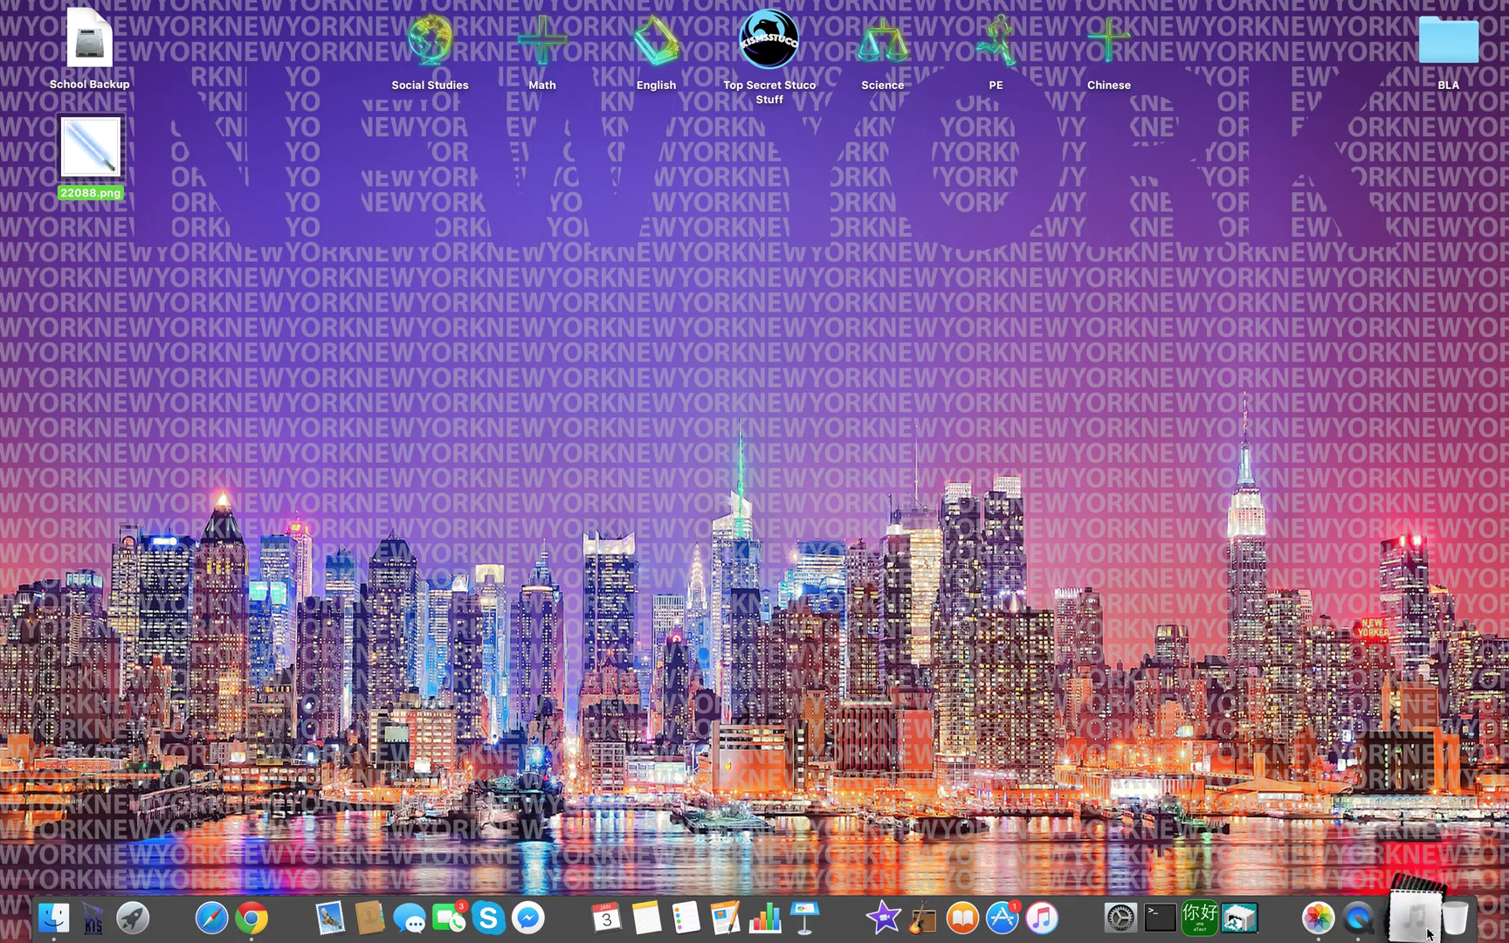
Unzip Mousecape.zip from the Downloads stack and launch the extracted Mousecape app
{"action": "left_click", "coordinate": [1428, 932]}
{"action": "left_click", "coordinate": [1416, 856]}
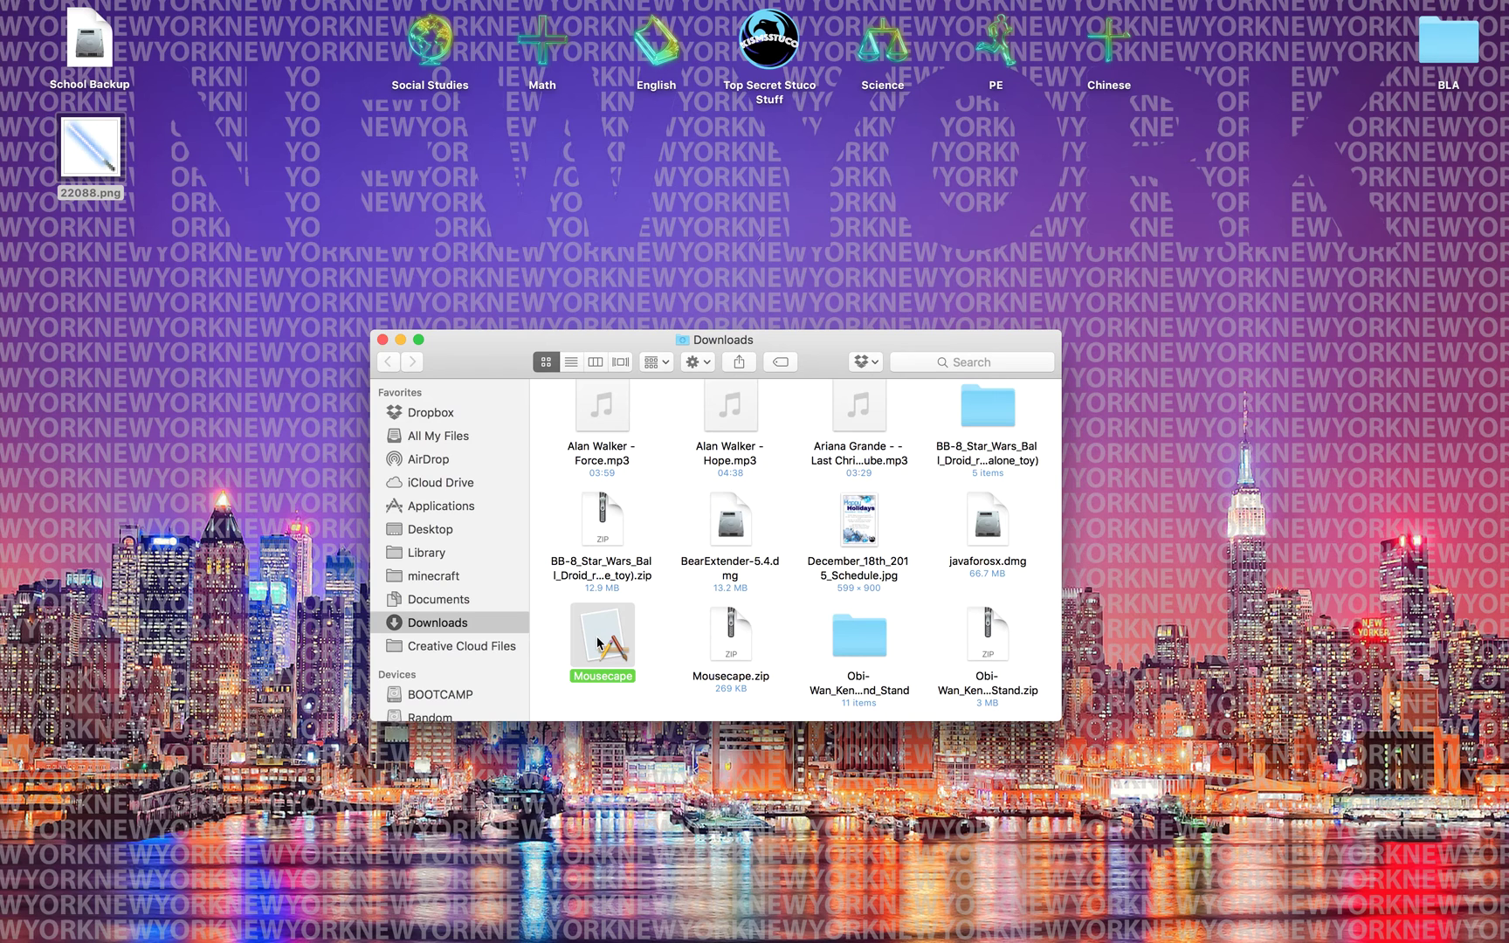
{"action": "key", "text": "super+w"}
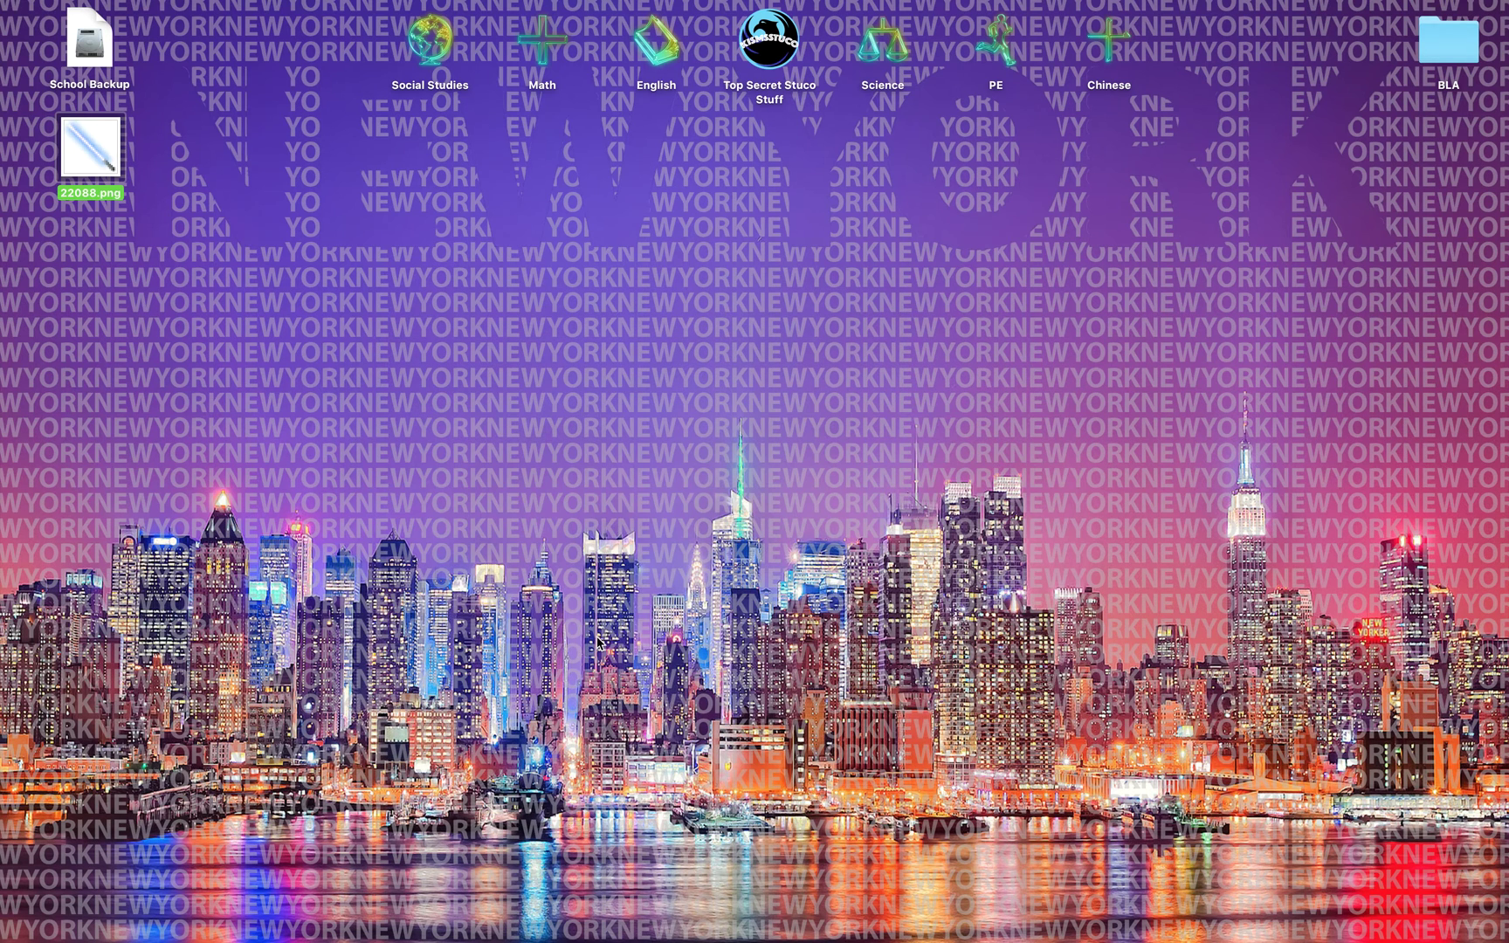
{"action": "left_click", "coordinate": [1415, 917]}
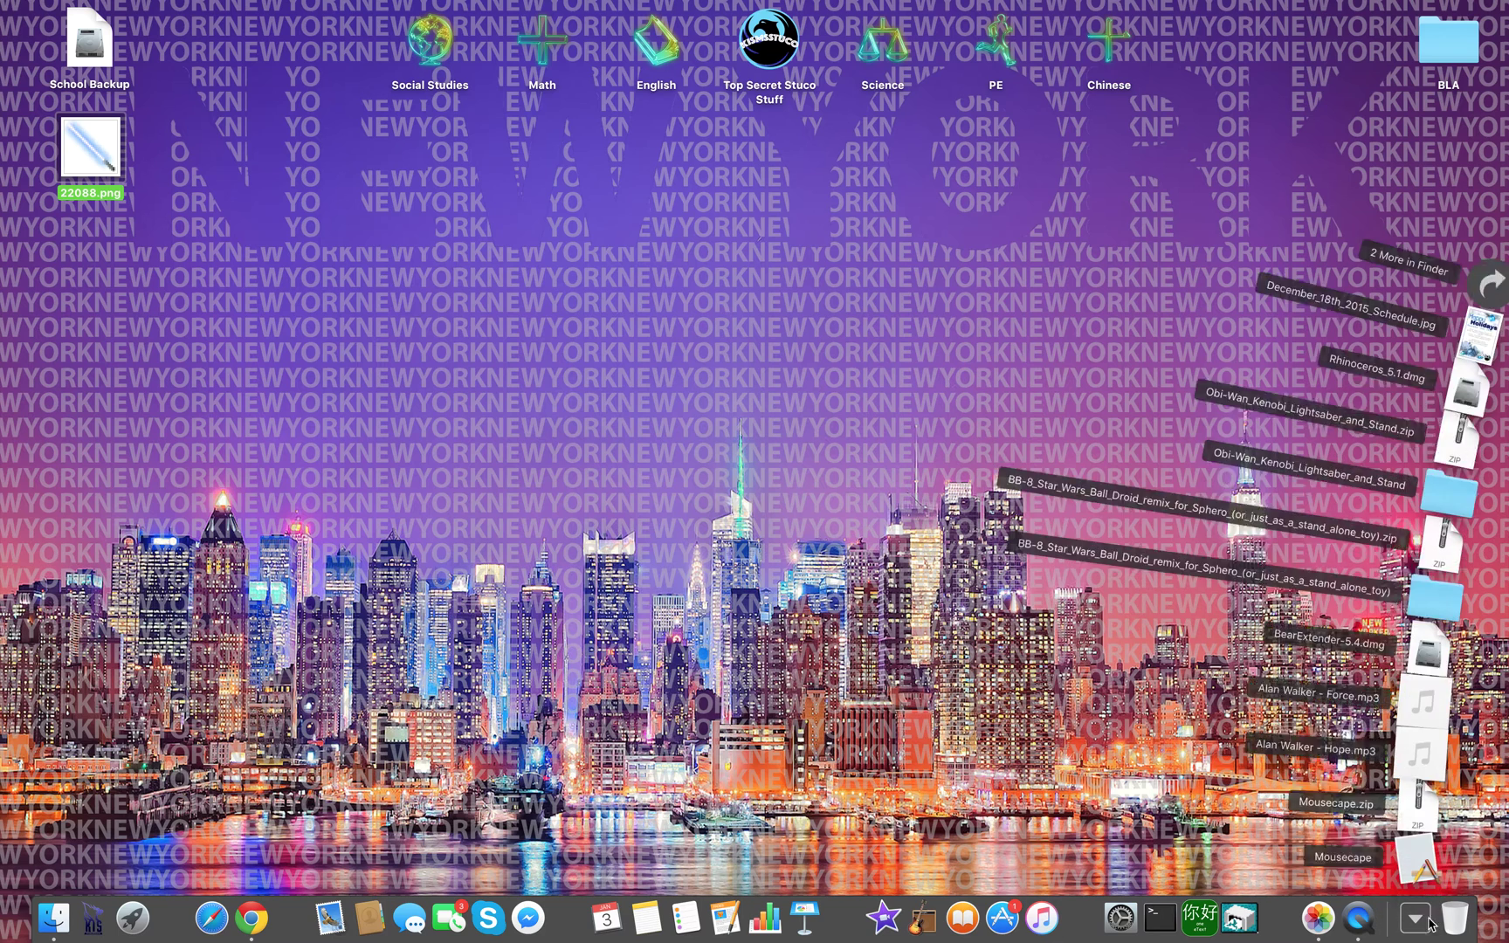
{"action": "left_click", "coordinate": [1408, 853]}
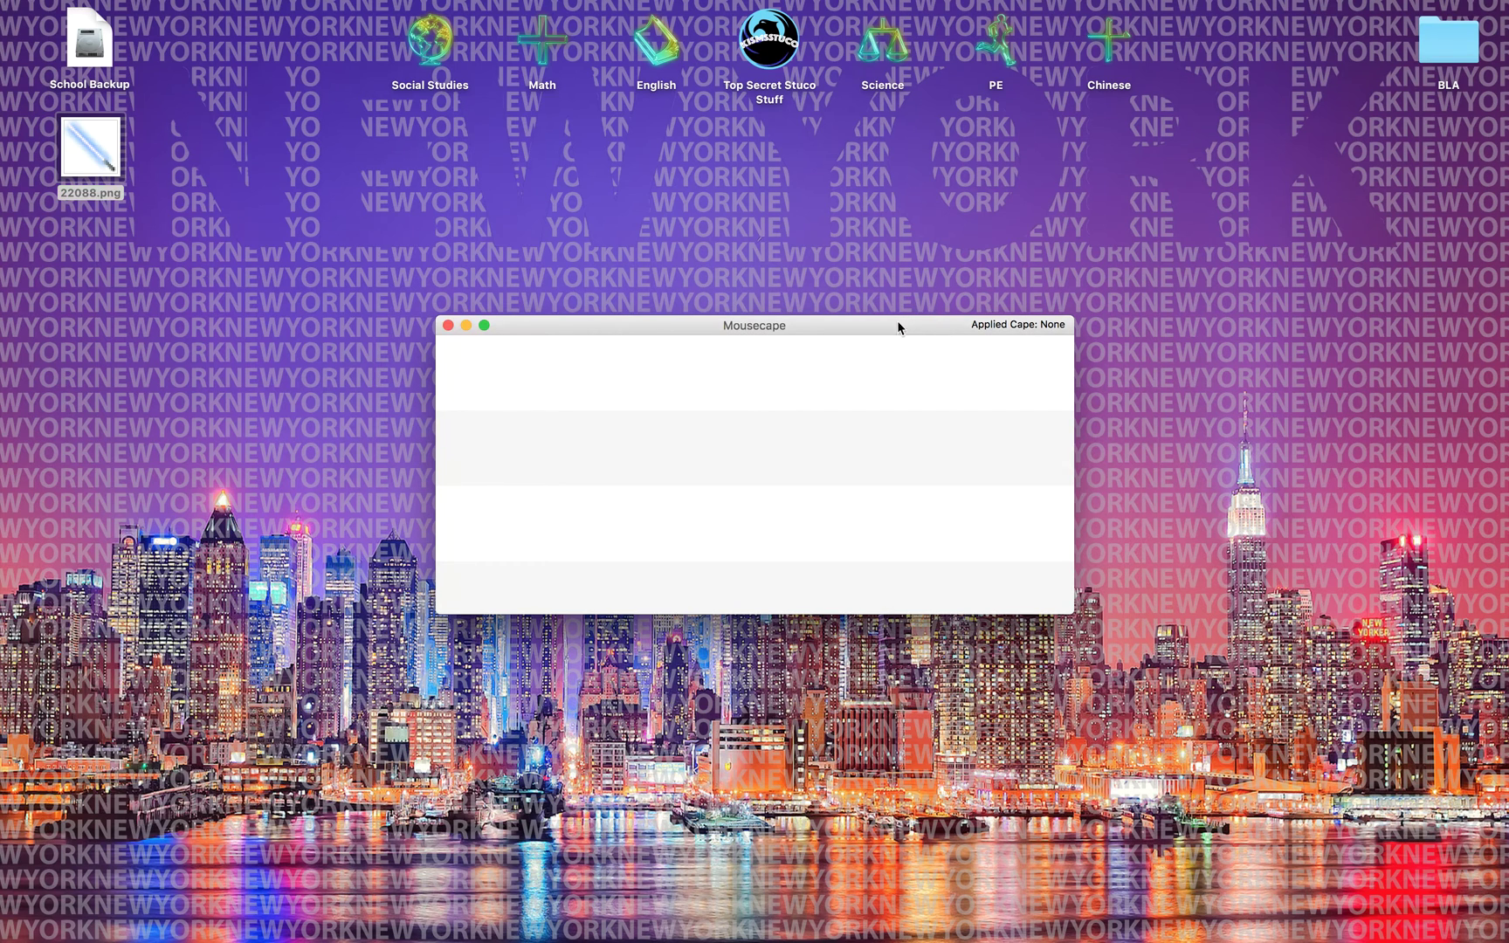
Create a new cape with Cmd+N, then remove that stray Unnamed cape from the library
{"action": "right_click", "coordinate": [679, 383]}
{"action": "left_click", "coordinate": [625, 421]}
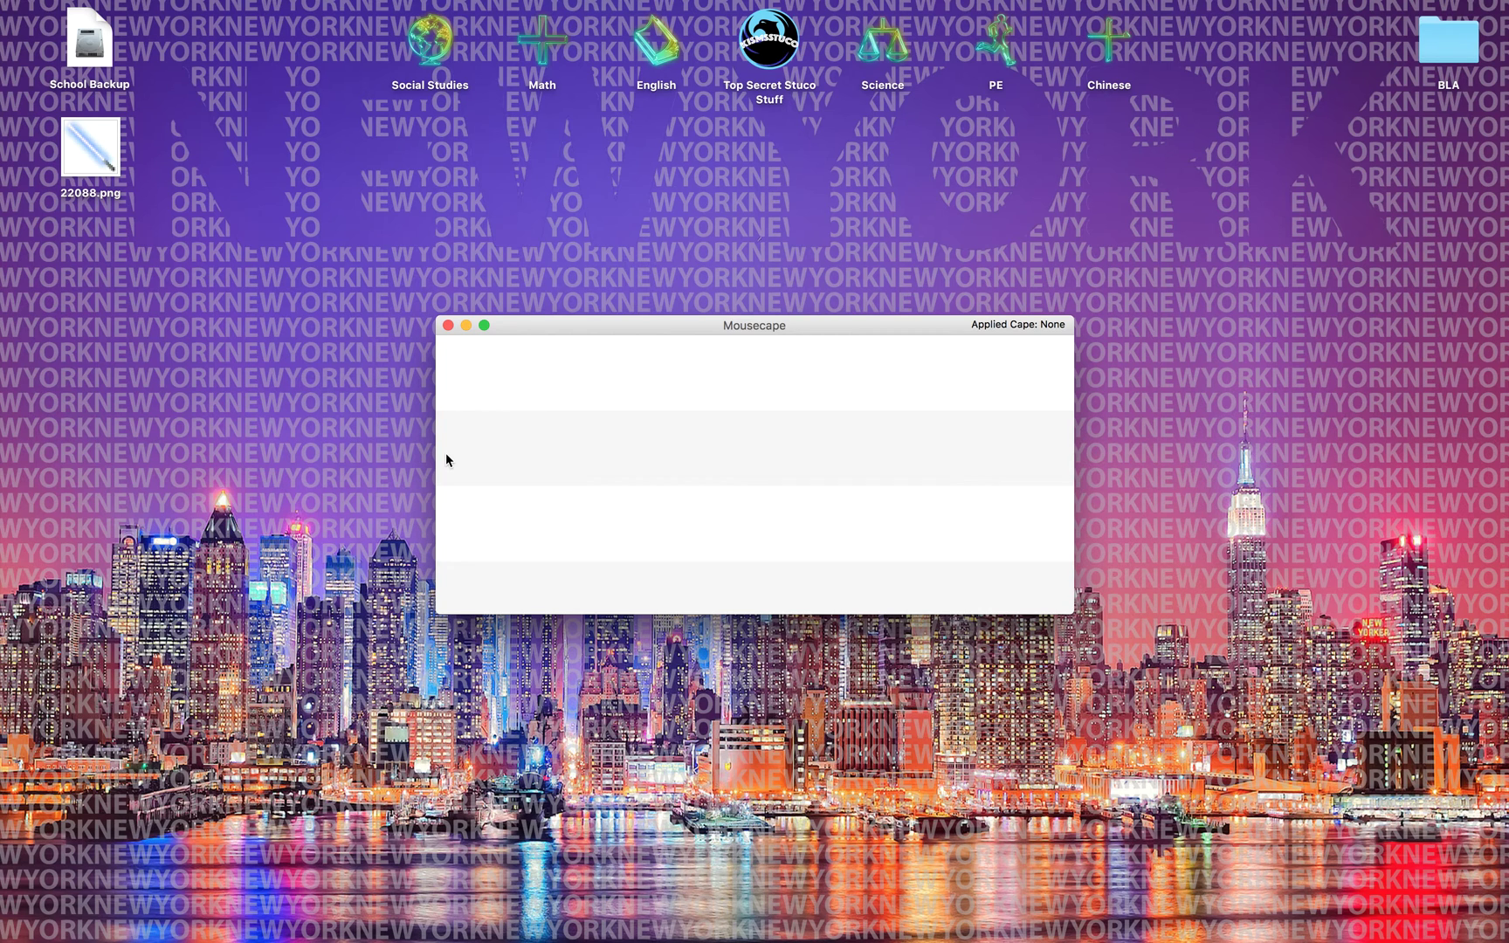
{"action": "key", "text": "super+n"}
{"action": "right_click", "coordinate": [562, 367]}
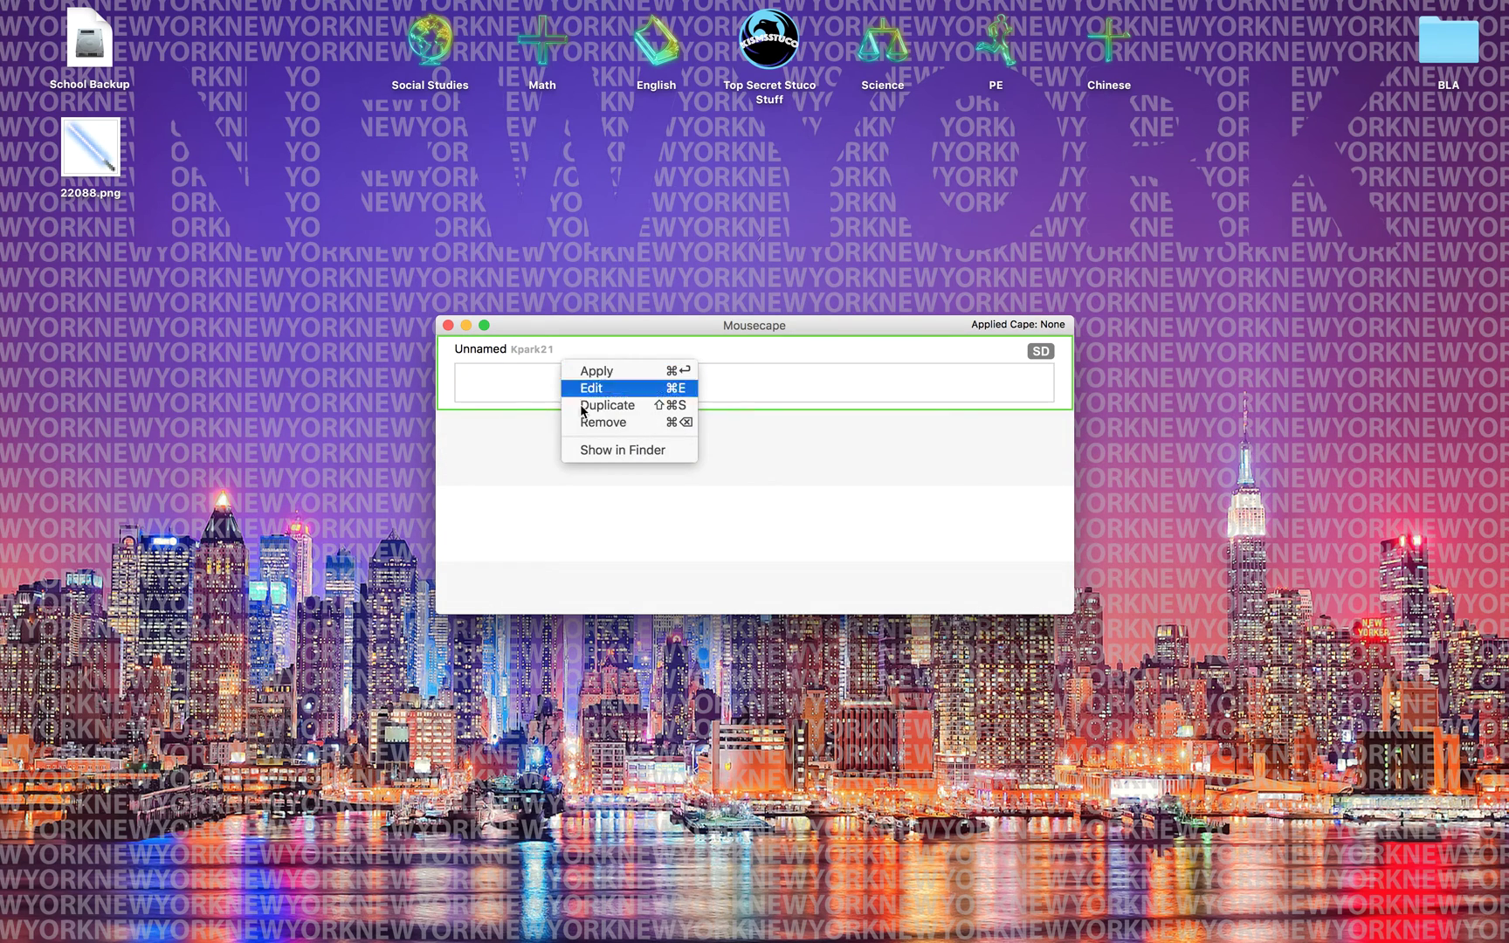
{"action": "left_click", "coordinate": [602, 422]}
Create a new Unnamed cape from the File menu and open it in the editor
{"action": "left_click", "coordinate": [145, 9]}
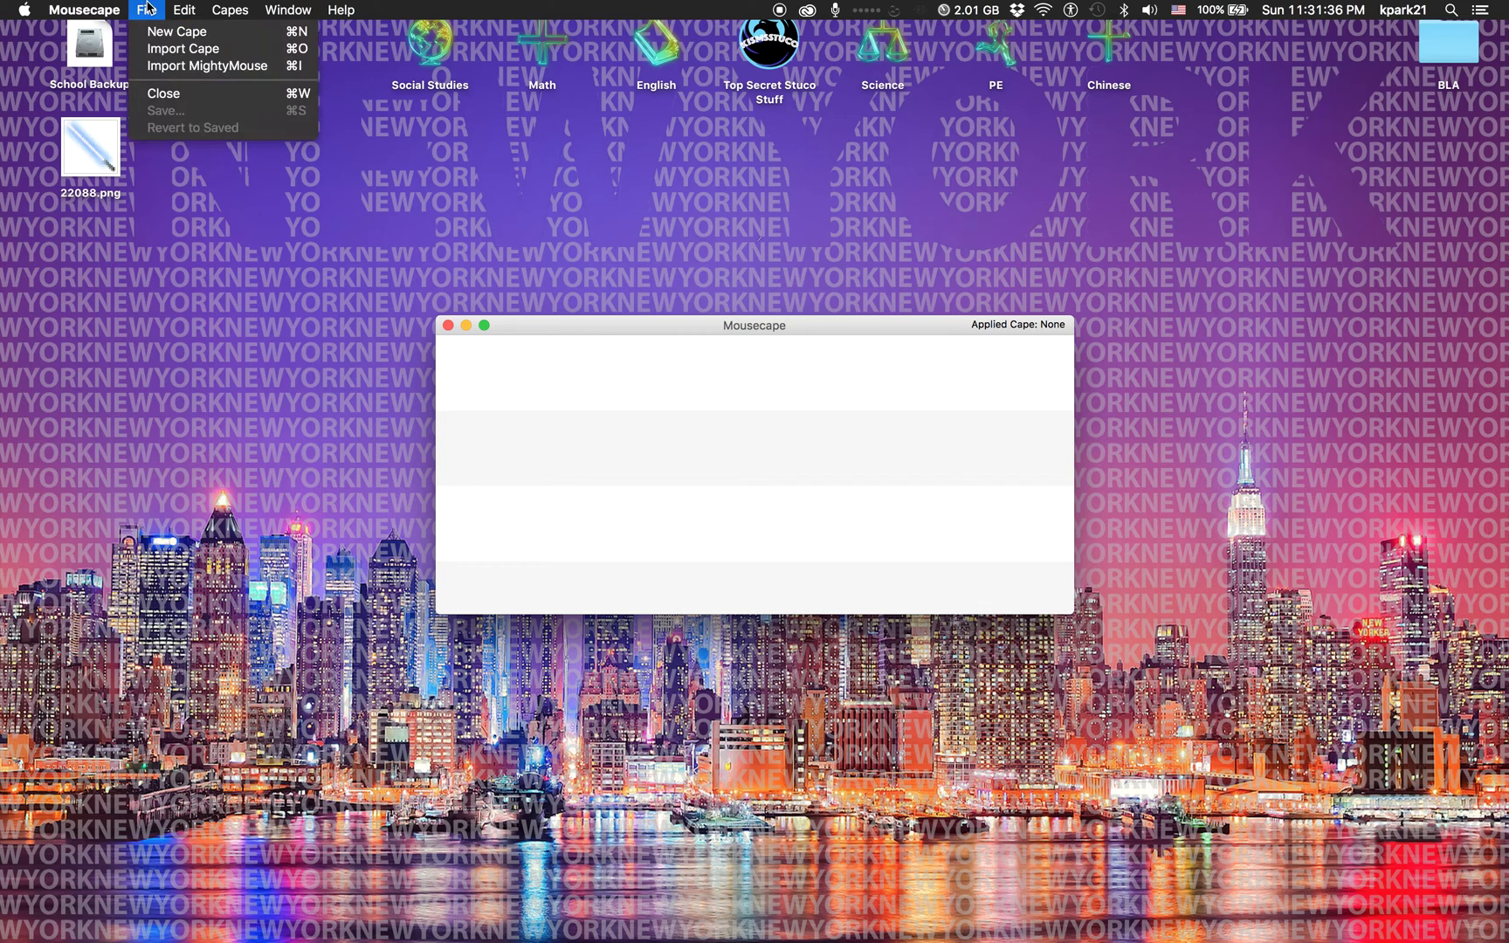
{"action": "left_click", "coordinate": [167, 32]}
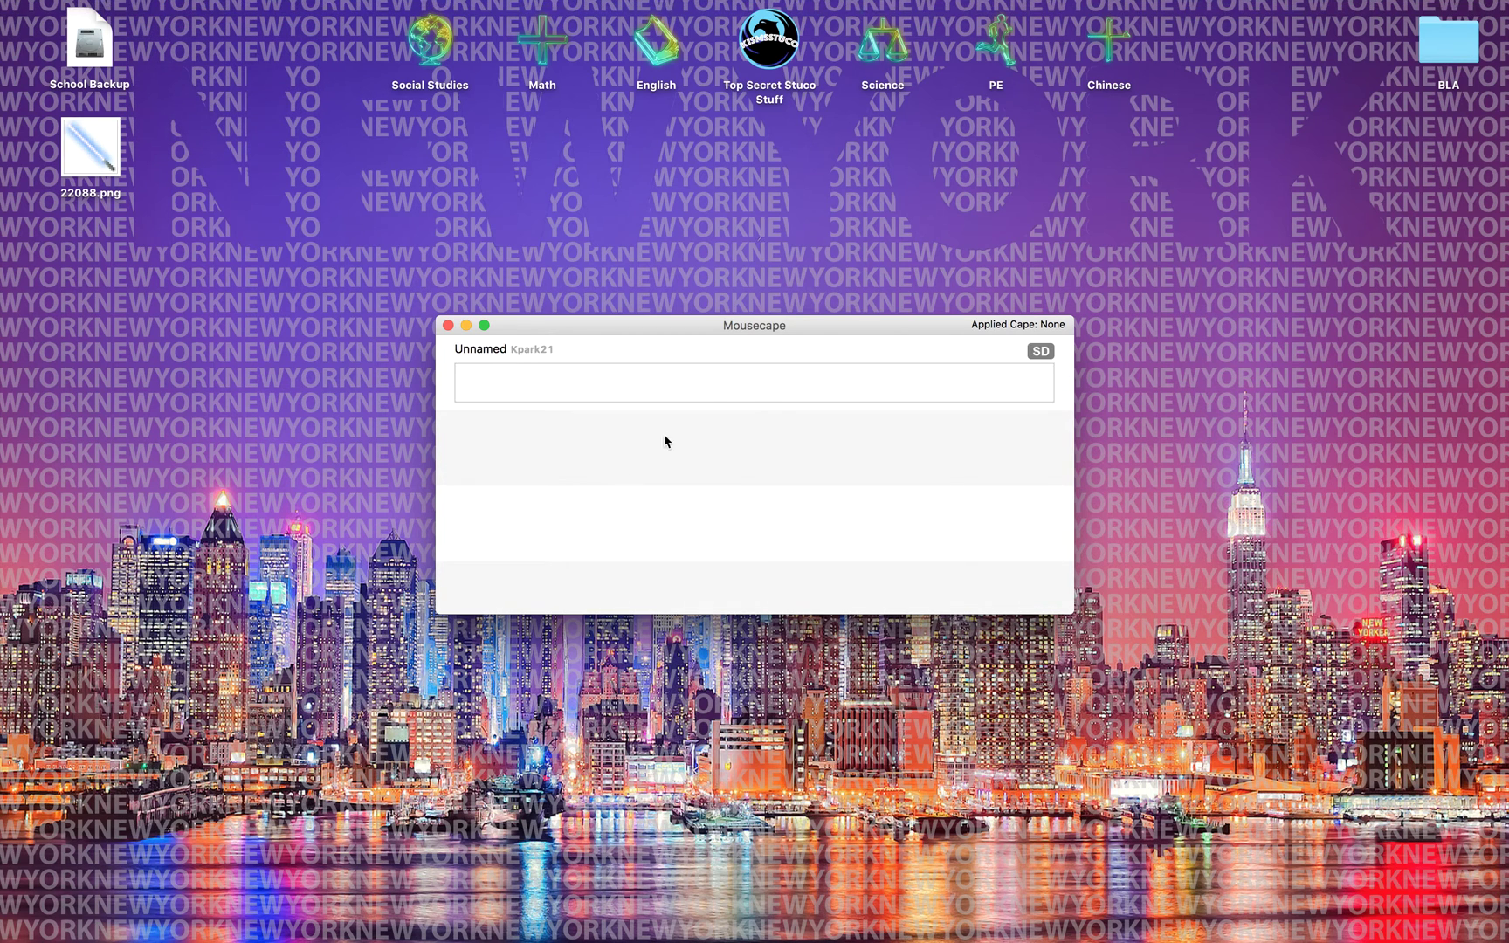
{"action": "right_click", "coordinate": [809, 386]}
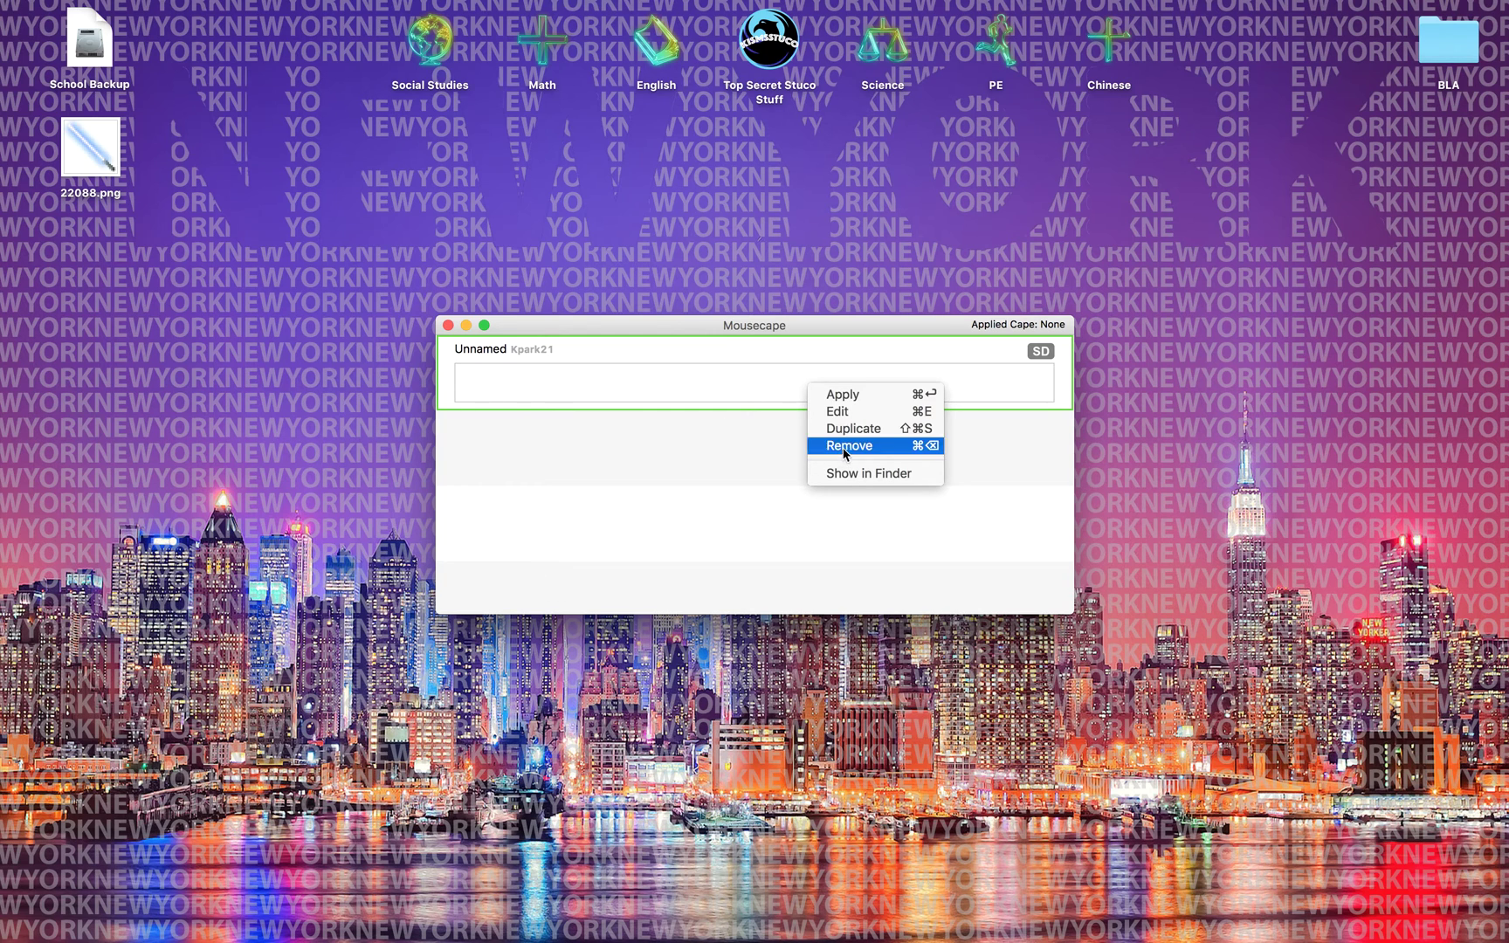
{"action": "left_click", "coordinate": [852, 411]}
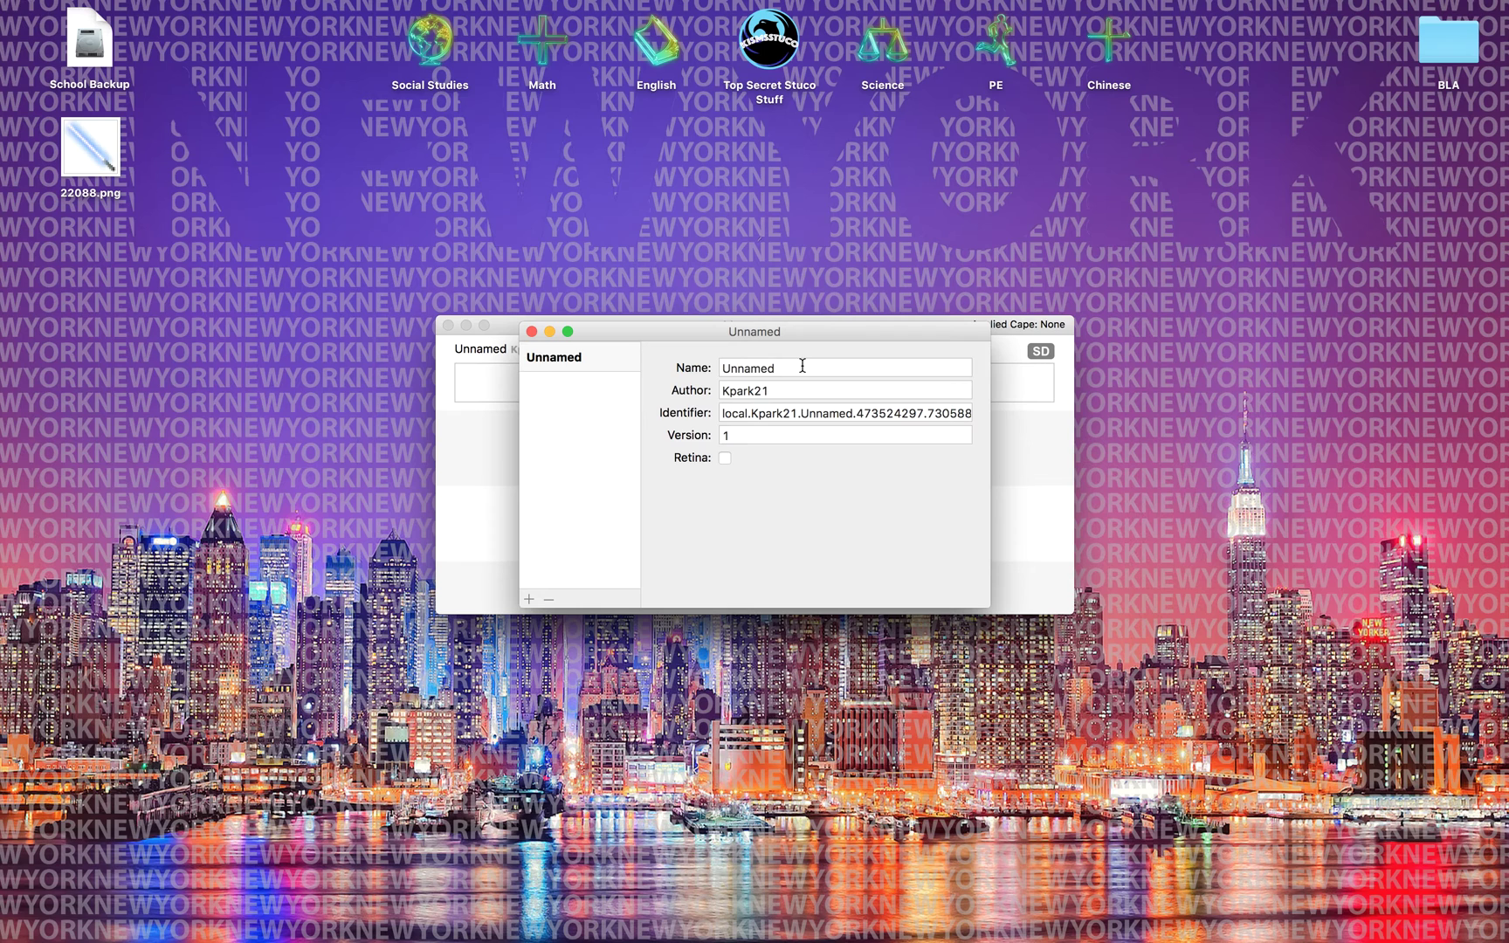
Rename the cape to Lightsaber and mark it as Retina
{"action": "double_click", "coordinate": [803, 365]}
{"action": "type", "text": "Lightsaber"}
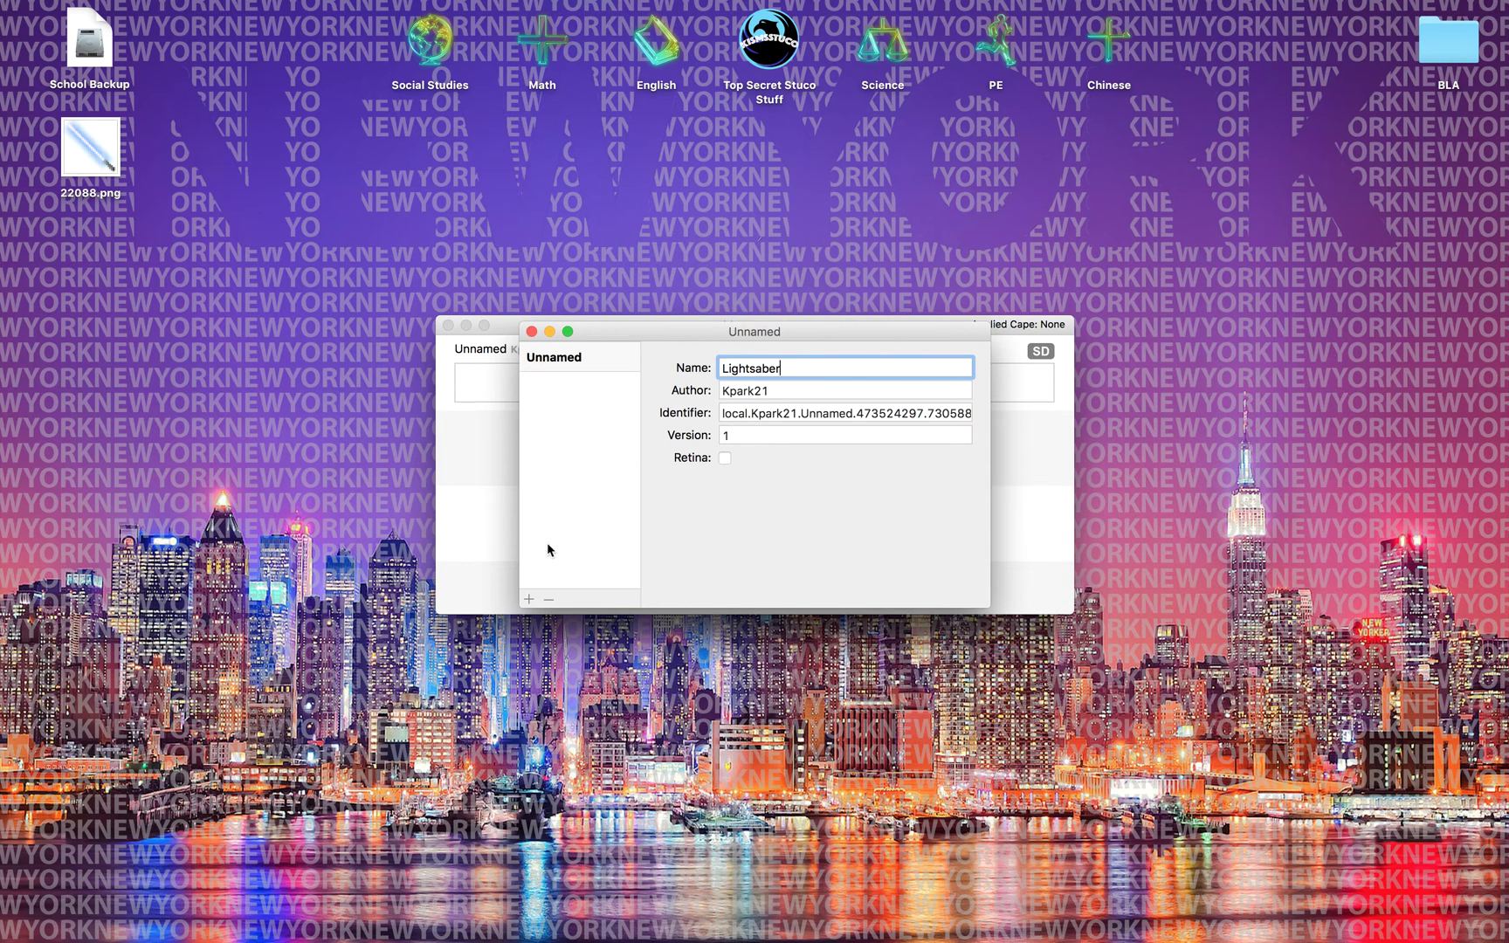
{"action": "left_click", "coordinate": [723, 457]}
Add a new cursor to the cape and set its type to Arrow
{"action": "left_click", "coordinate": [530, 599]}
{"action": "left_click", "coordinate": [573, 382]}
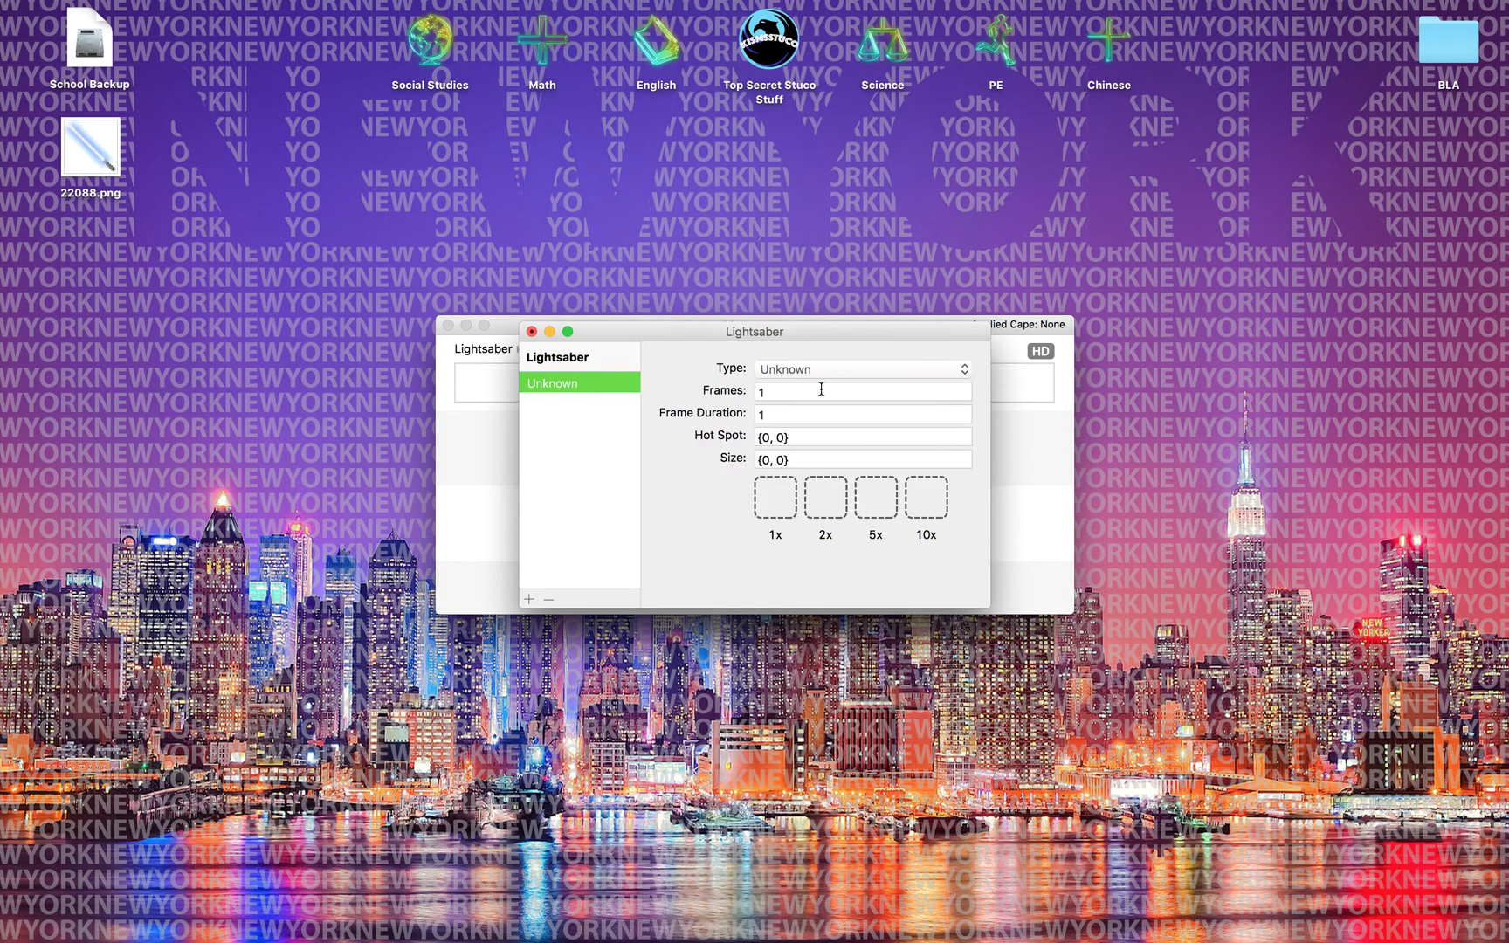
{"action": "left_click", "coordinate": [825, 362]}
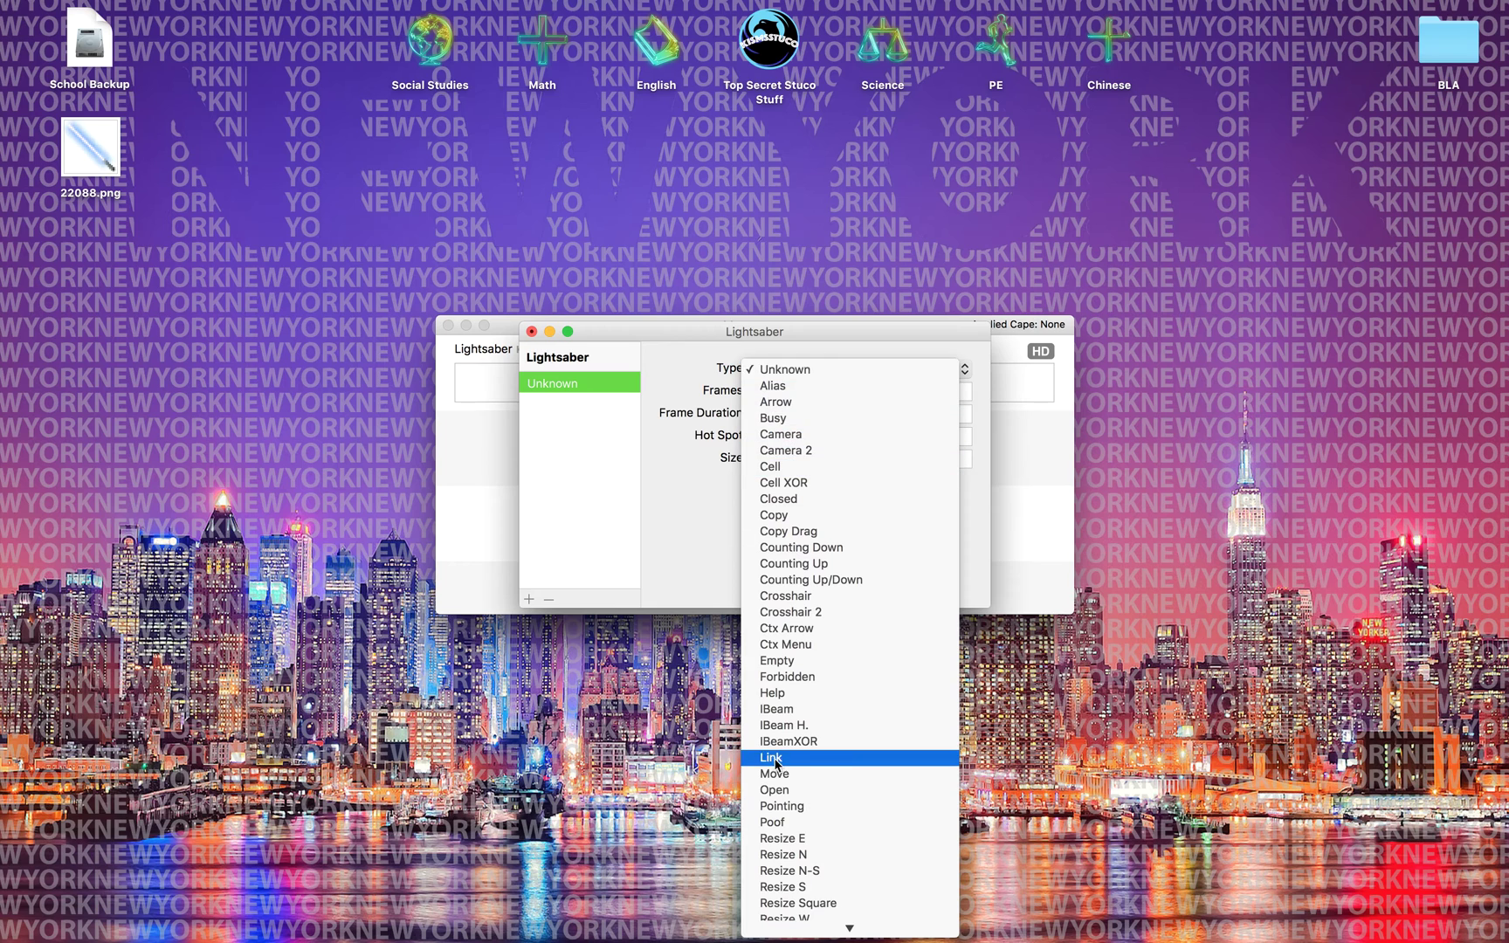
{"action": "scroll", "coordinate": [849, 758], "scroll_direction": "down", "scroll_amount": 5}
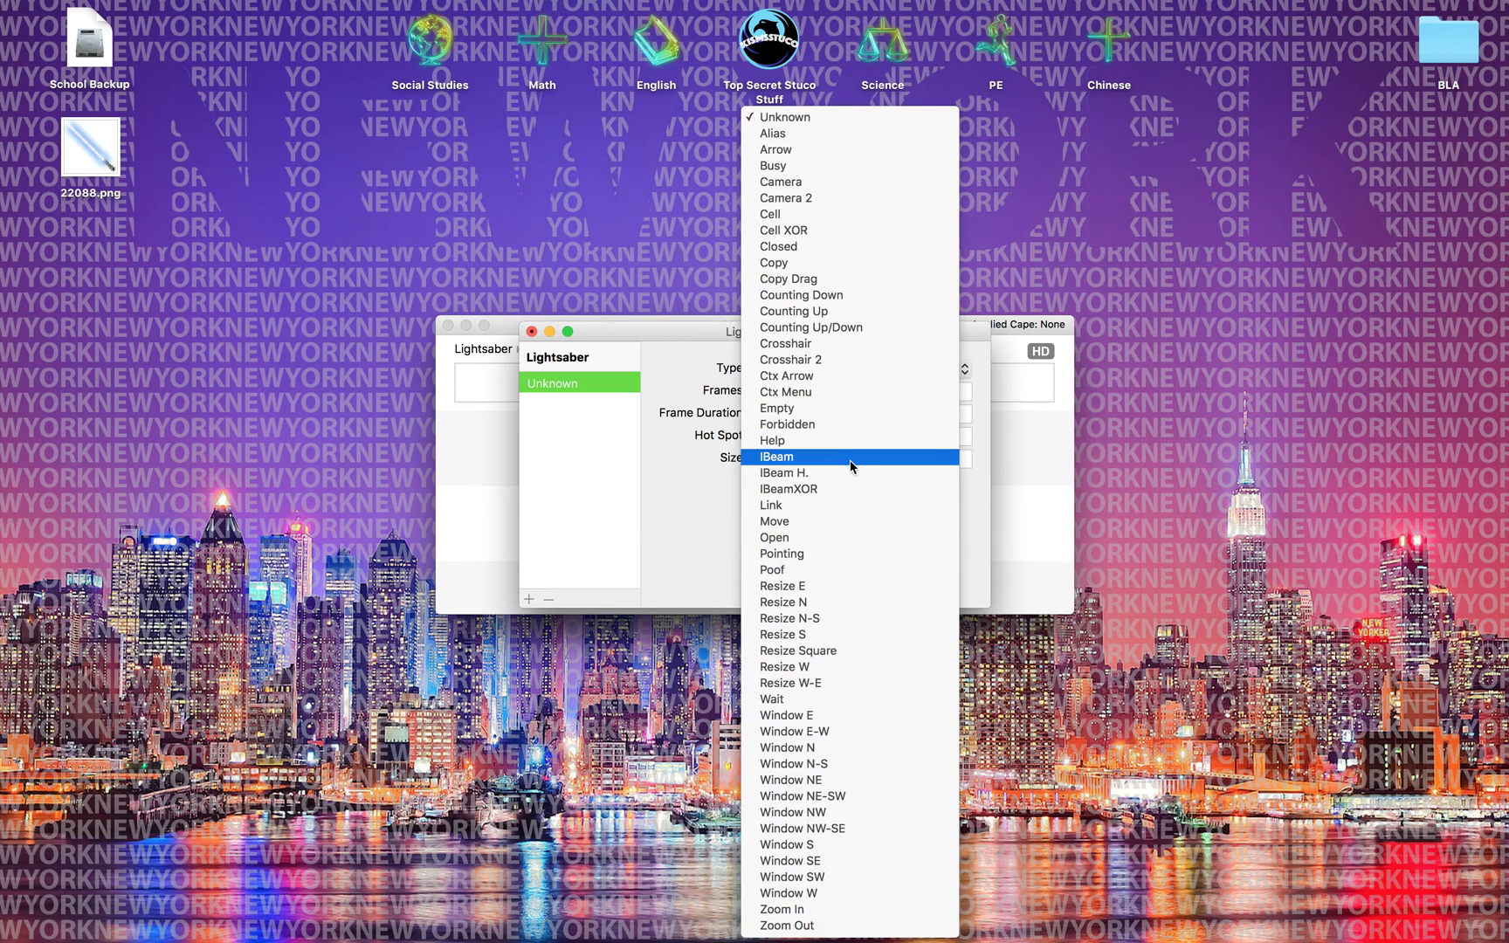
{"action": "left_click", "coordinate": [849, 154]}
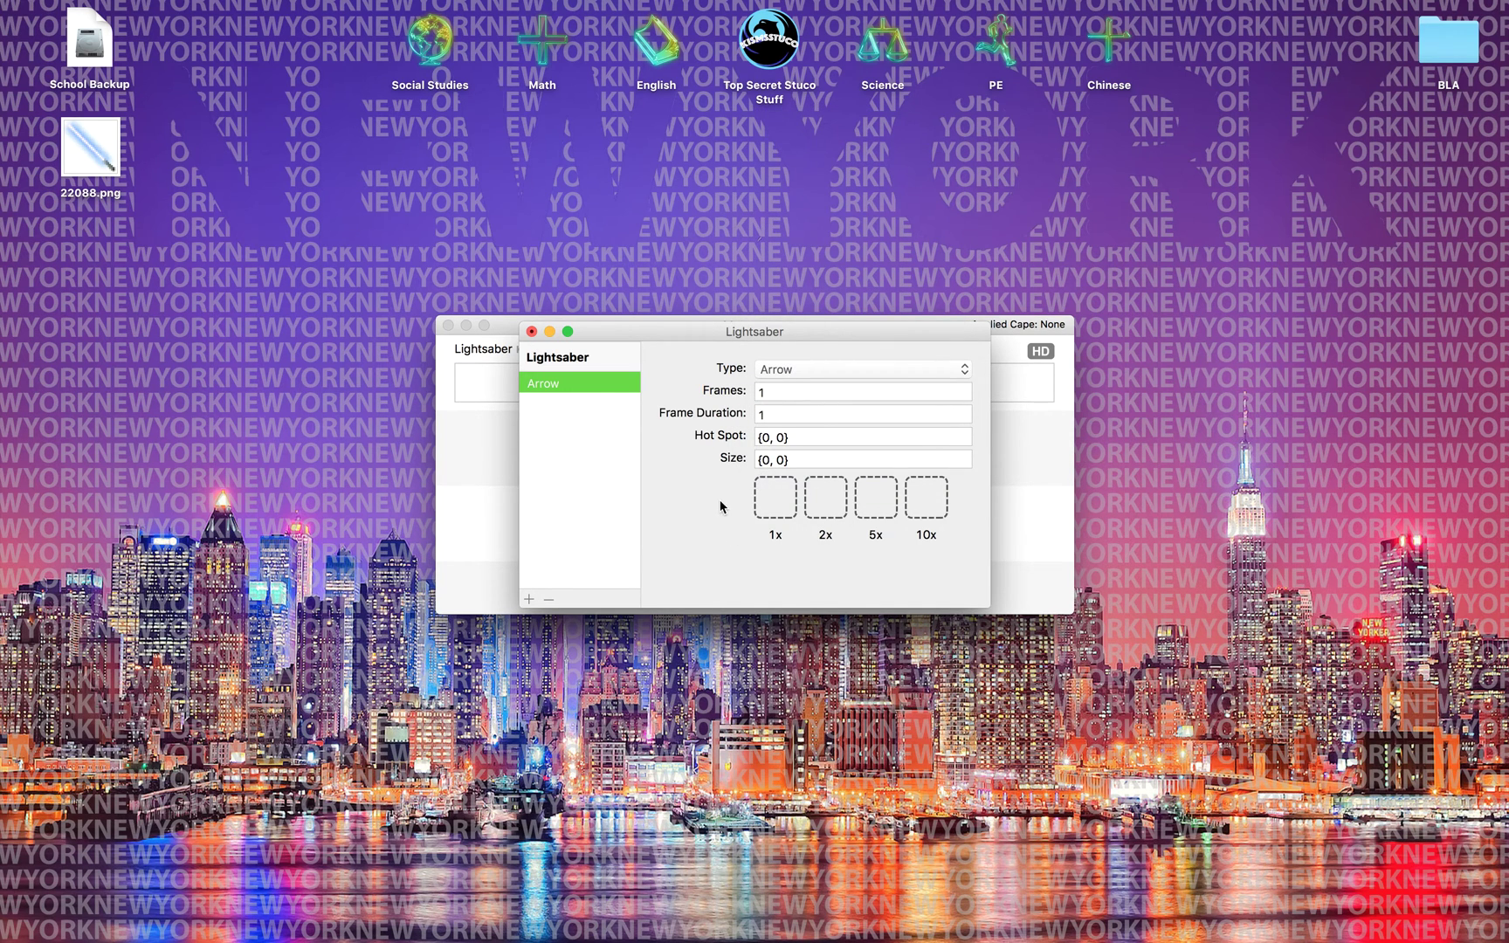
Open 22088.png from the desktop, then switch to the full-screen browser
{"action": "left_click", "coordinate": [107, 150]}
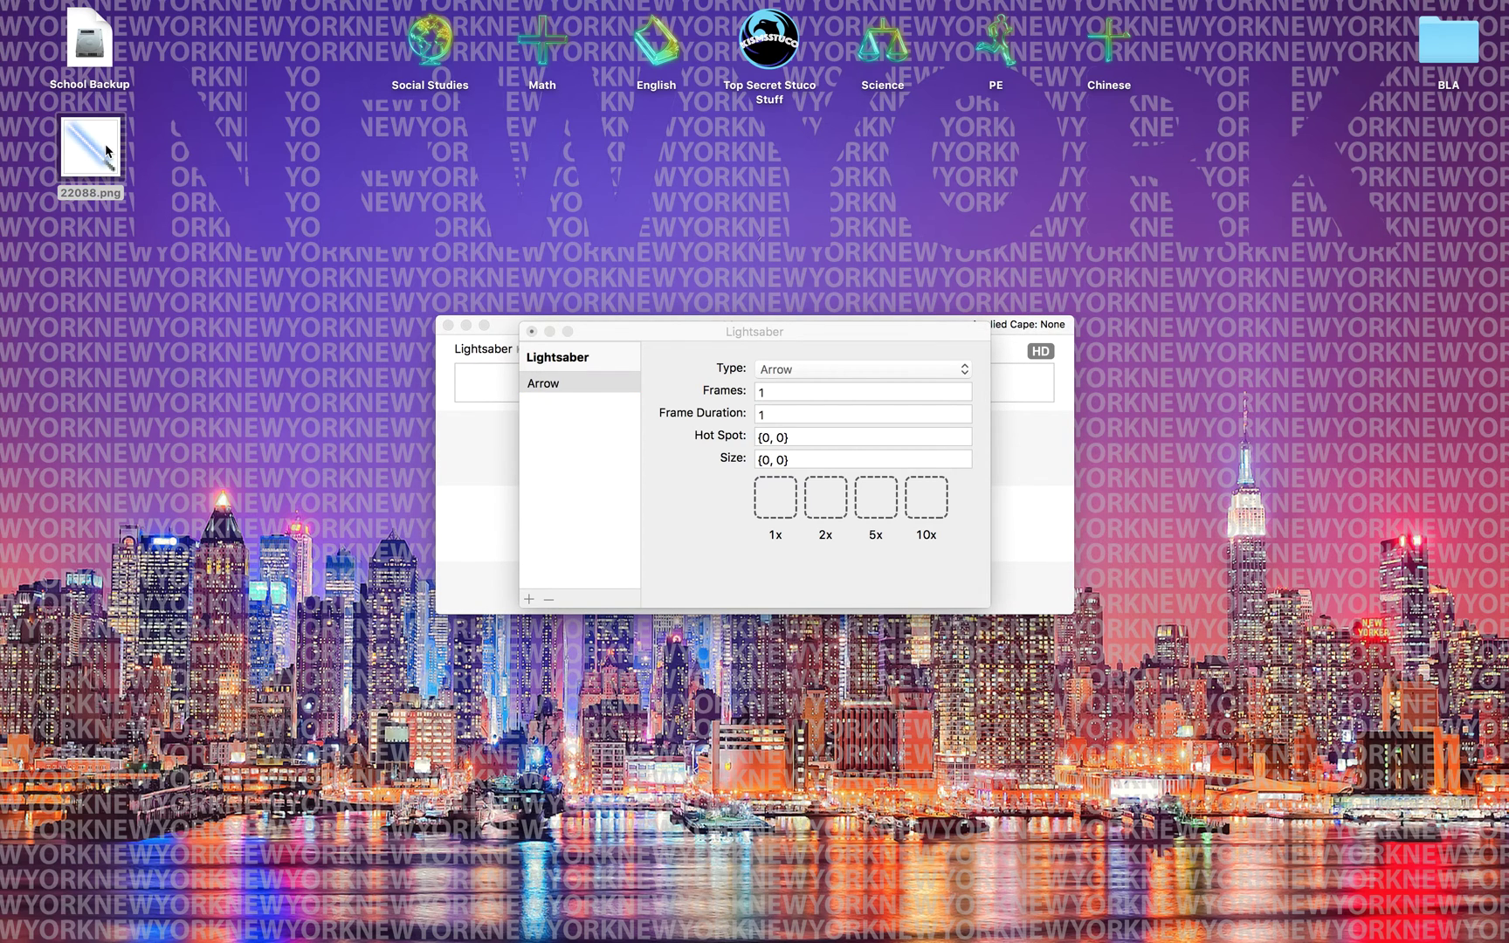
{"action": "double_click", "coordinate": [106, 150]}
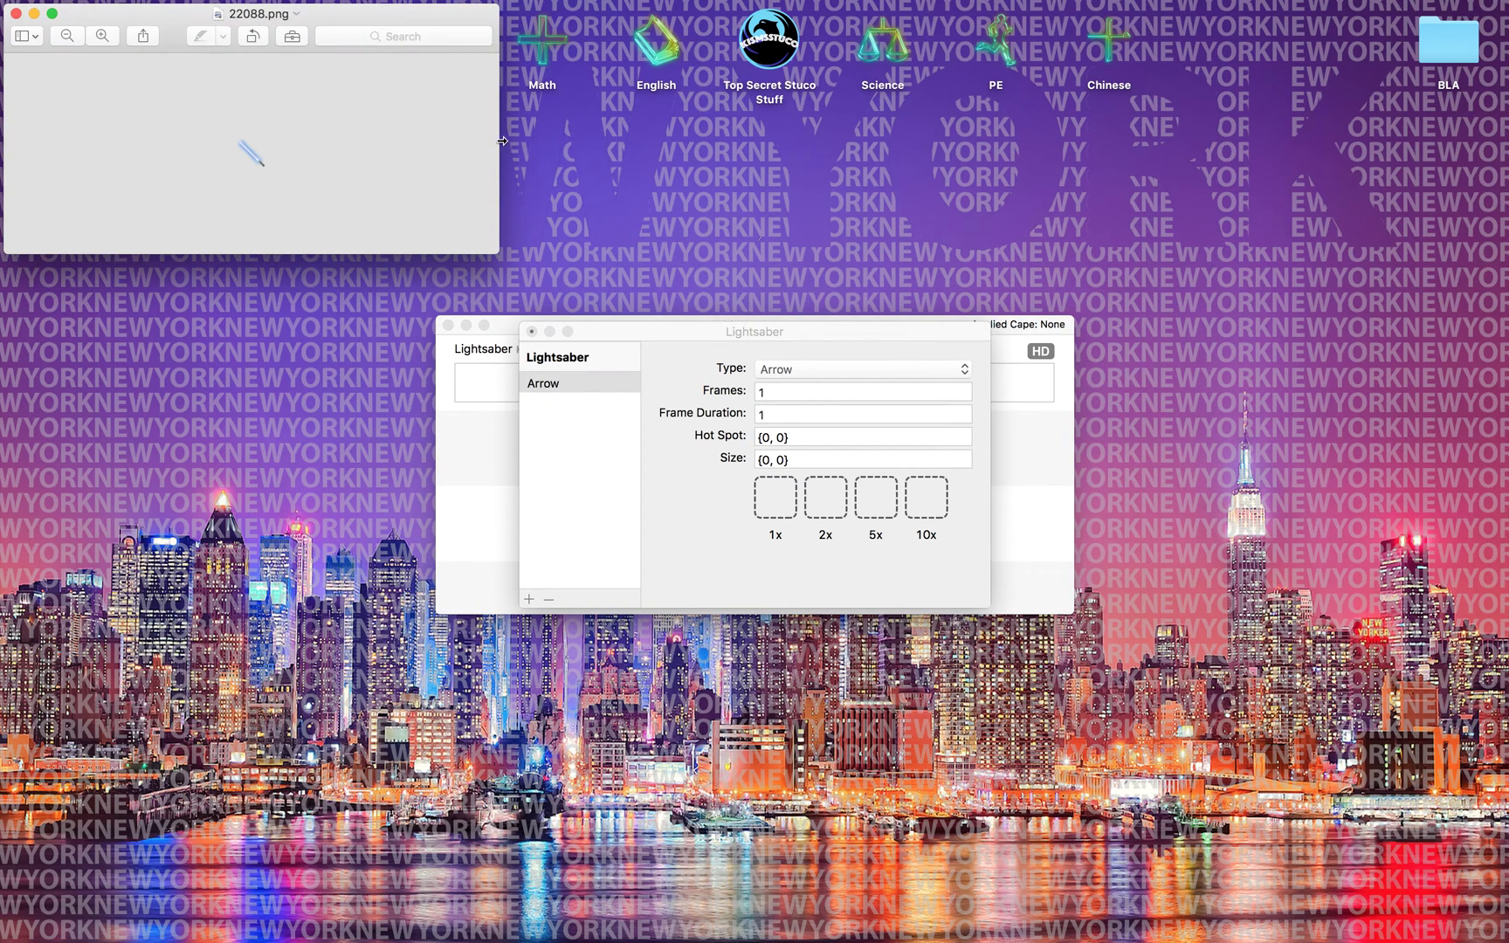
{"action": "key", "text": "ctrl+Left"}
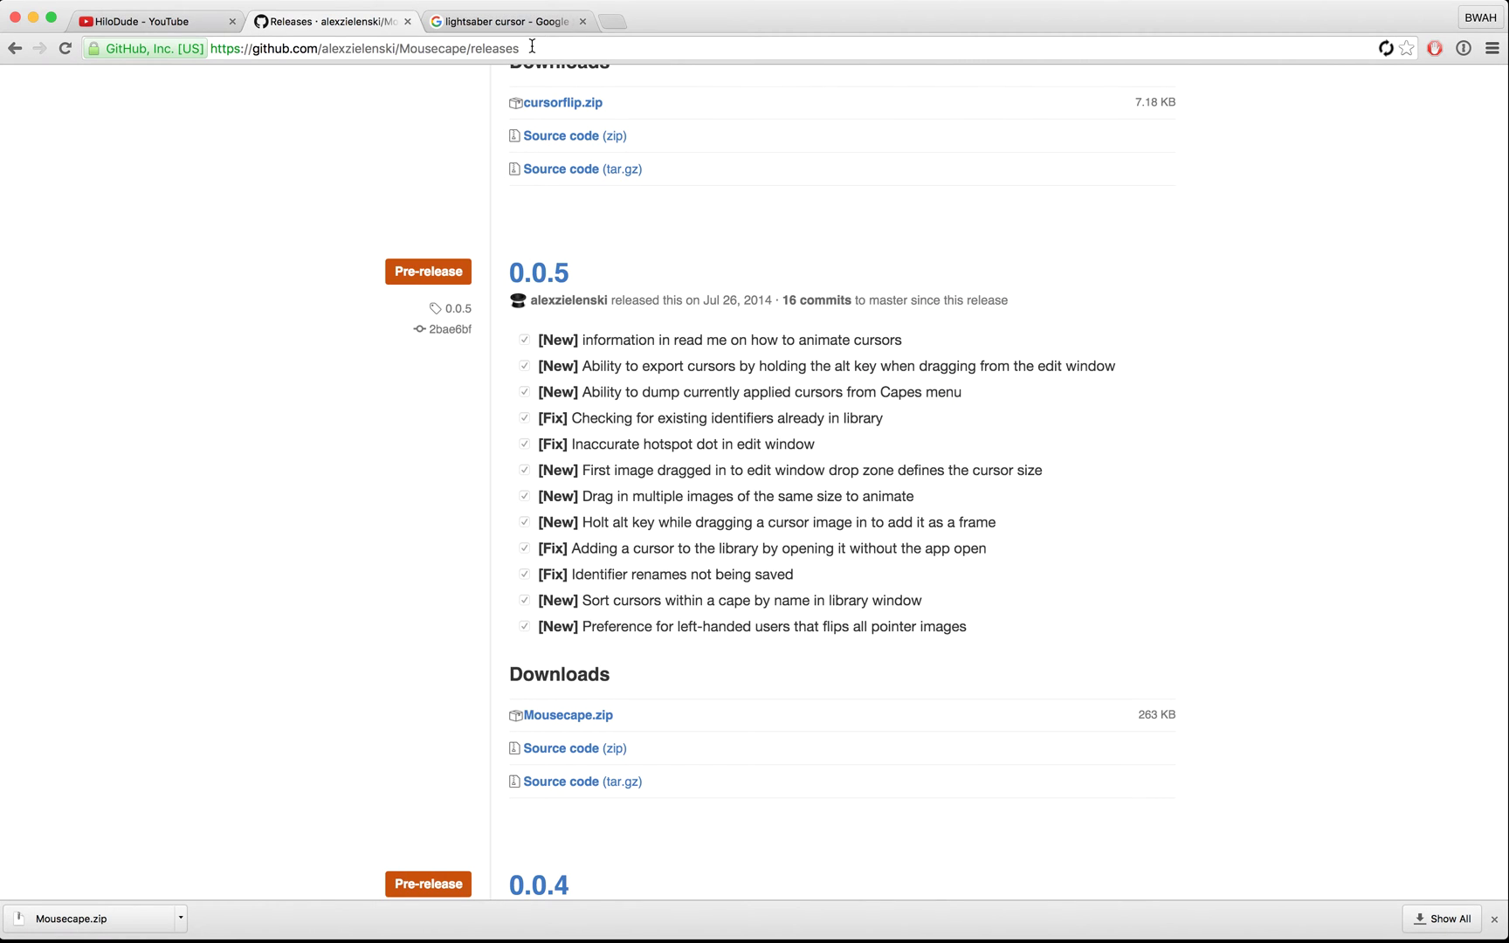
Go to the 'lightsaber cursor' Google Images results and scroll through them
{"action": "left_click", "coordinate": [530, 25]}
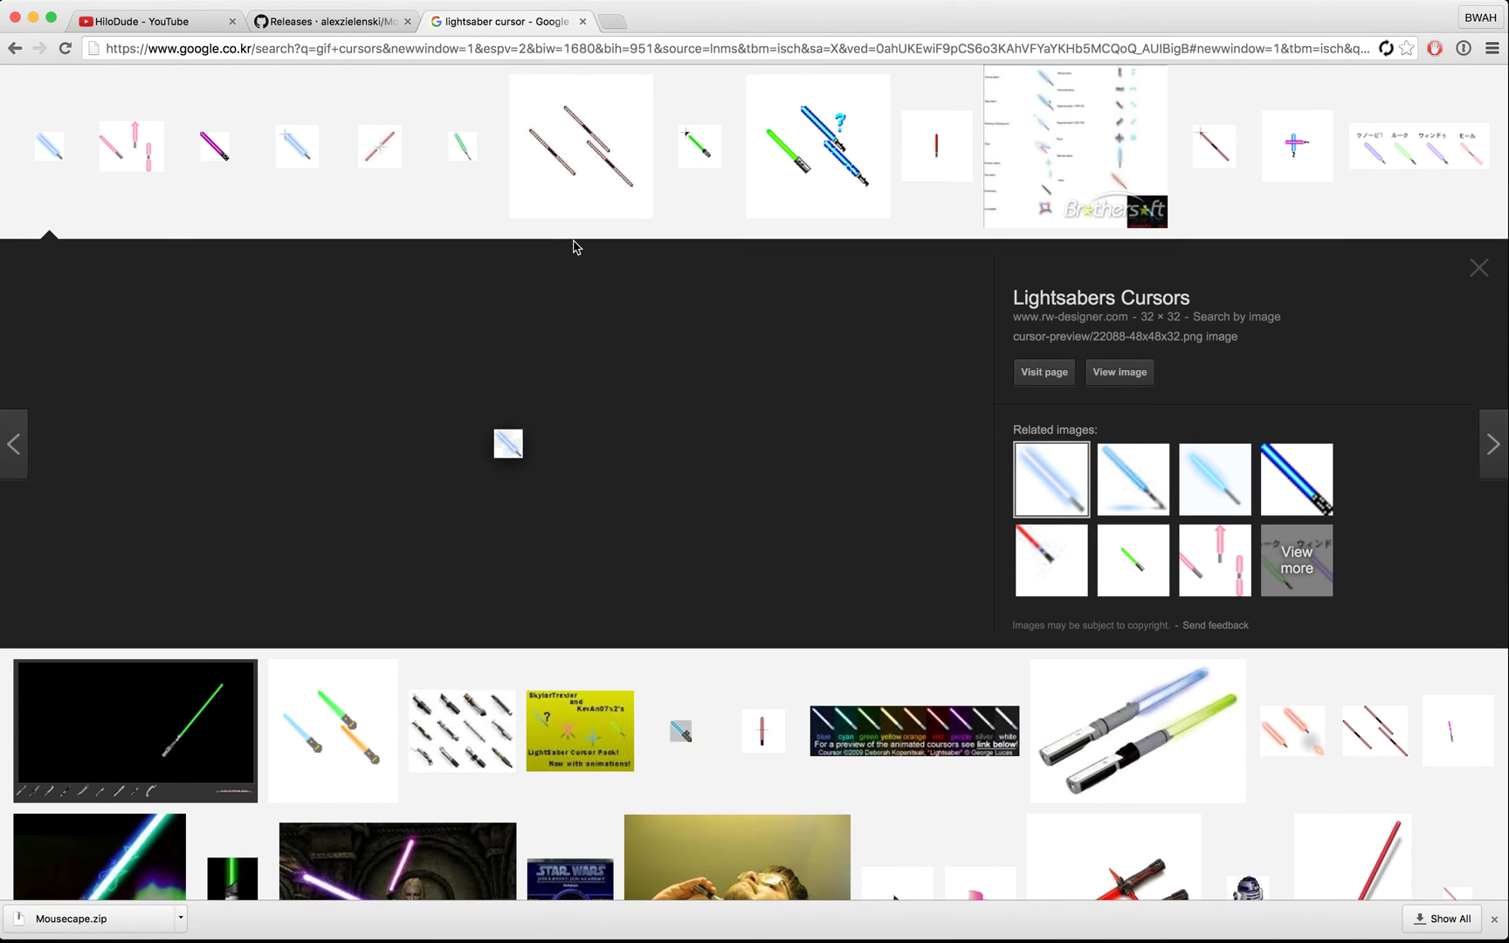
{"action": "scroll", "coordinate": [574, 248], "scroll_direction": "down", "scroll_amount": 3}
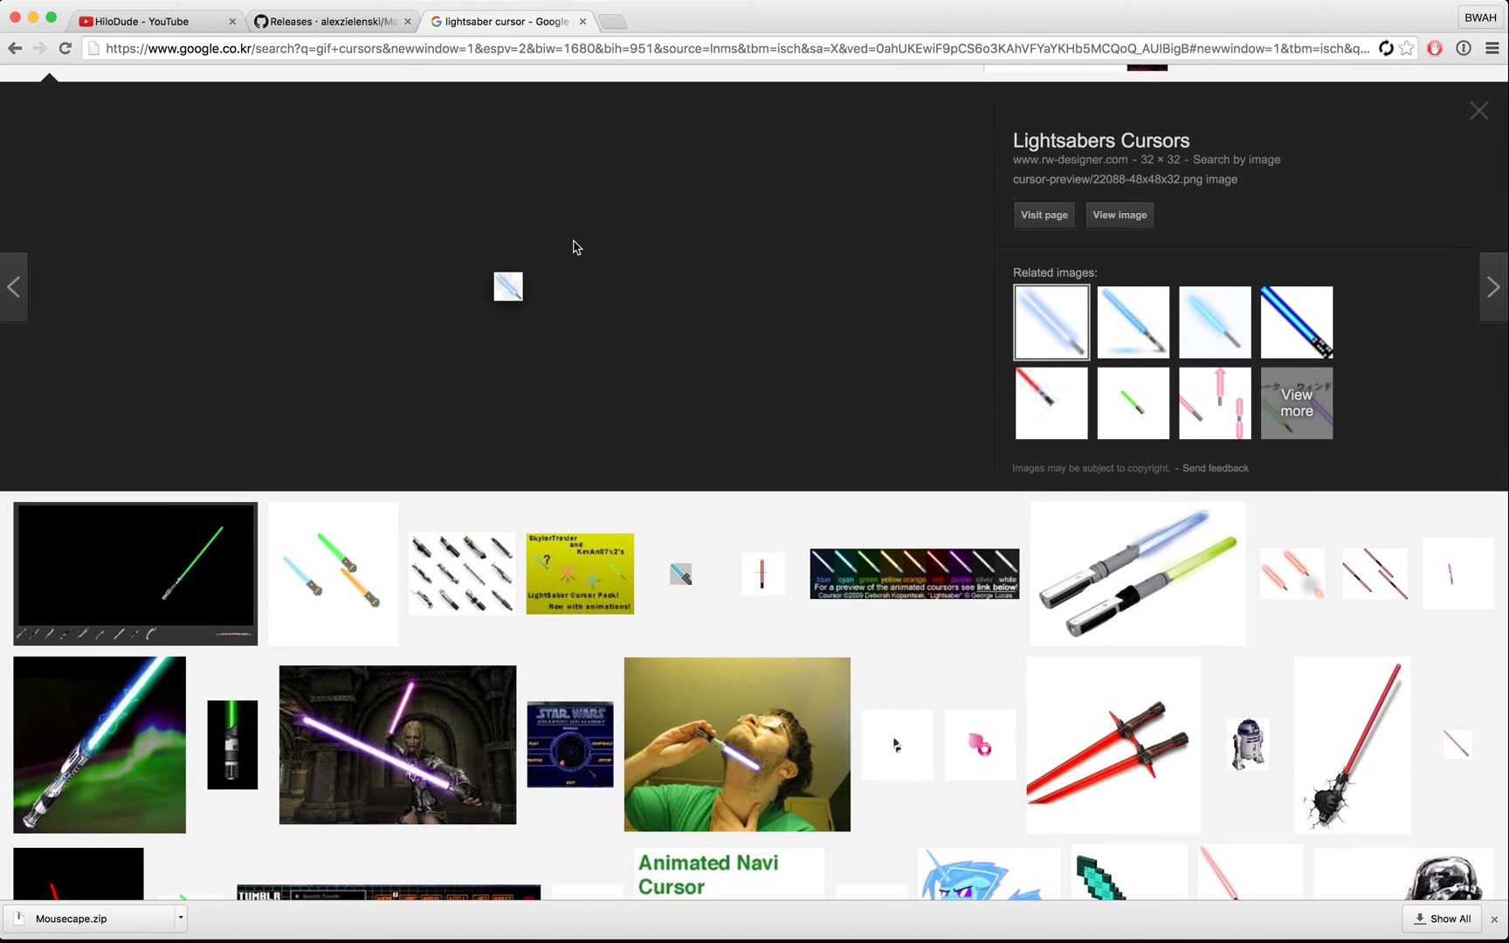
{"action": "scroll", "coordinate": [573, 247], "scroll_direction": "down", "scroll_amount": 7}
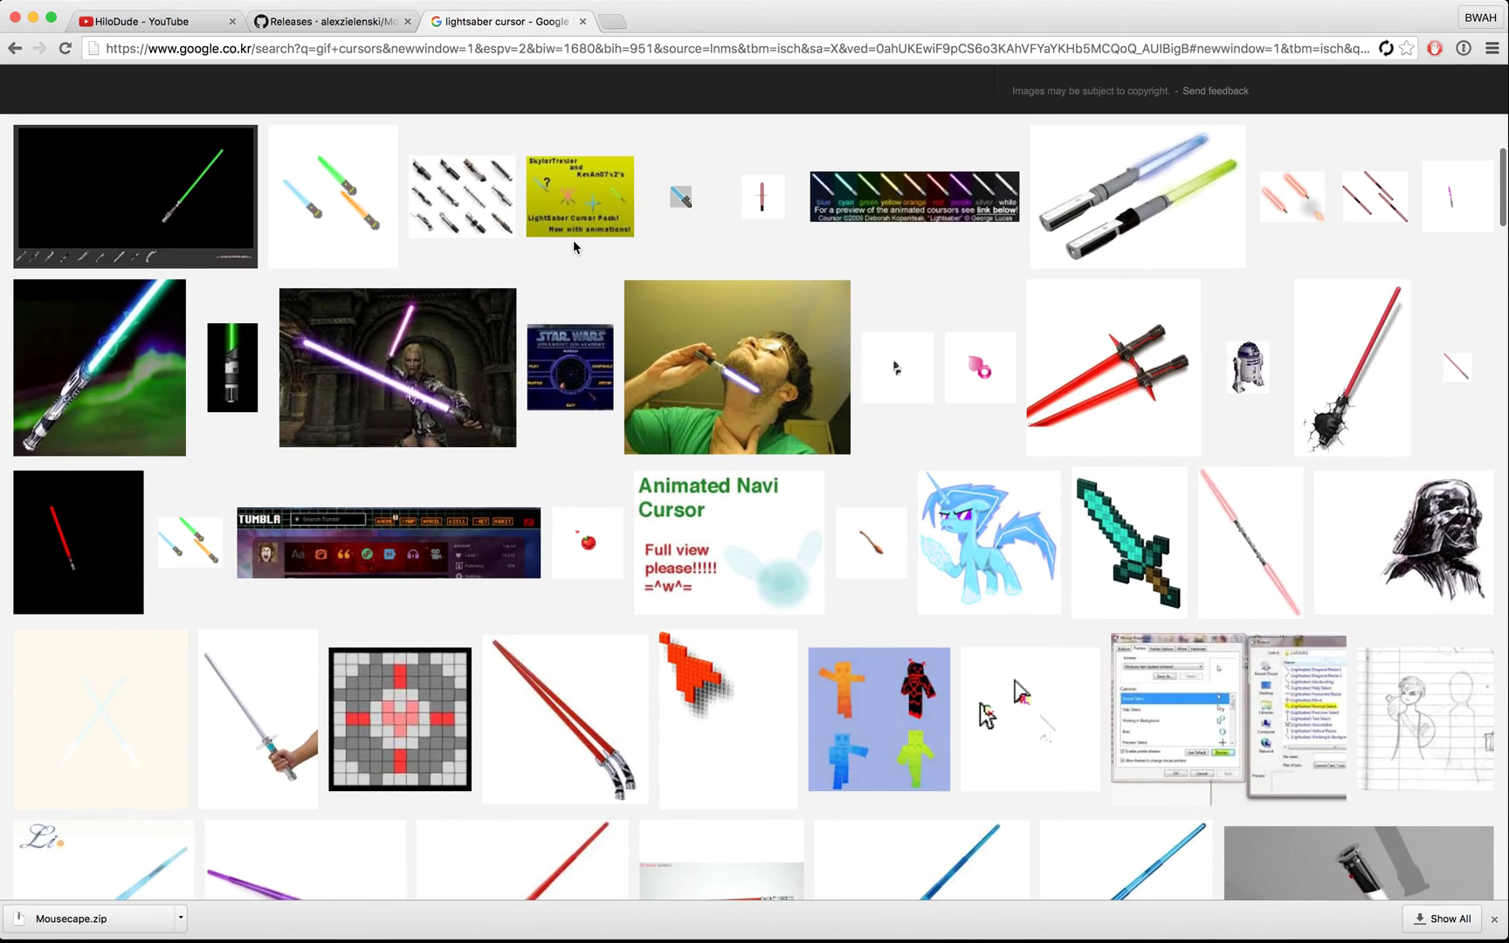
{"action": "scroll", "coordinate": [574, 242], "scroll_direction": "down", "scroll_amount": 5}
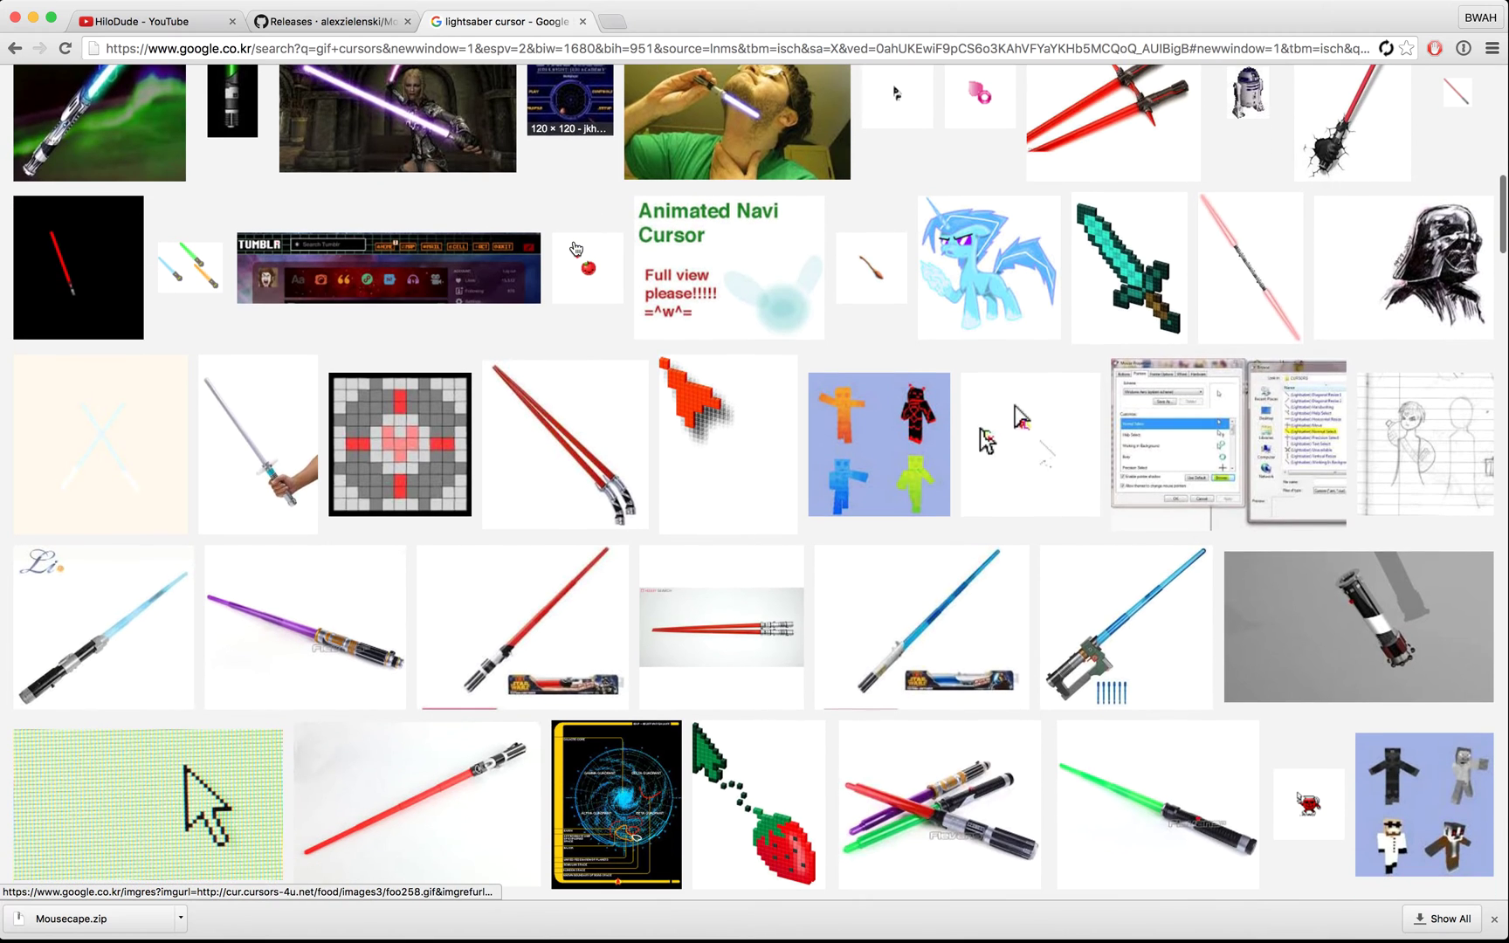
{"action": "scroll", "coordinate": [575, 248], "scroll_direction": "up", "scroll_amount": 15}
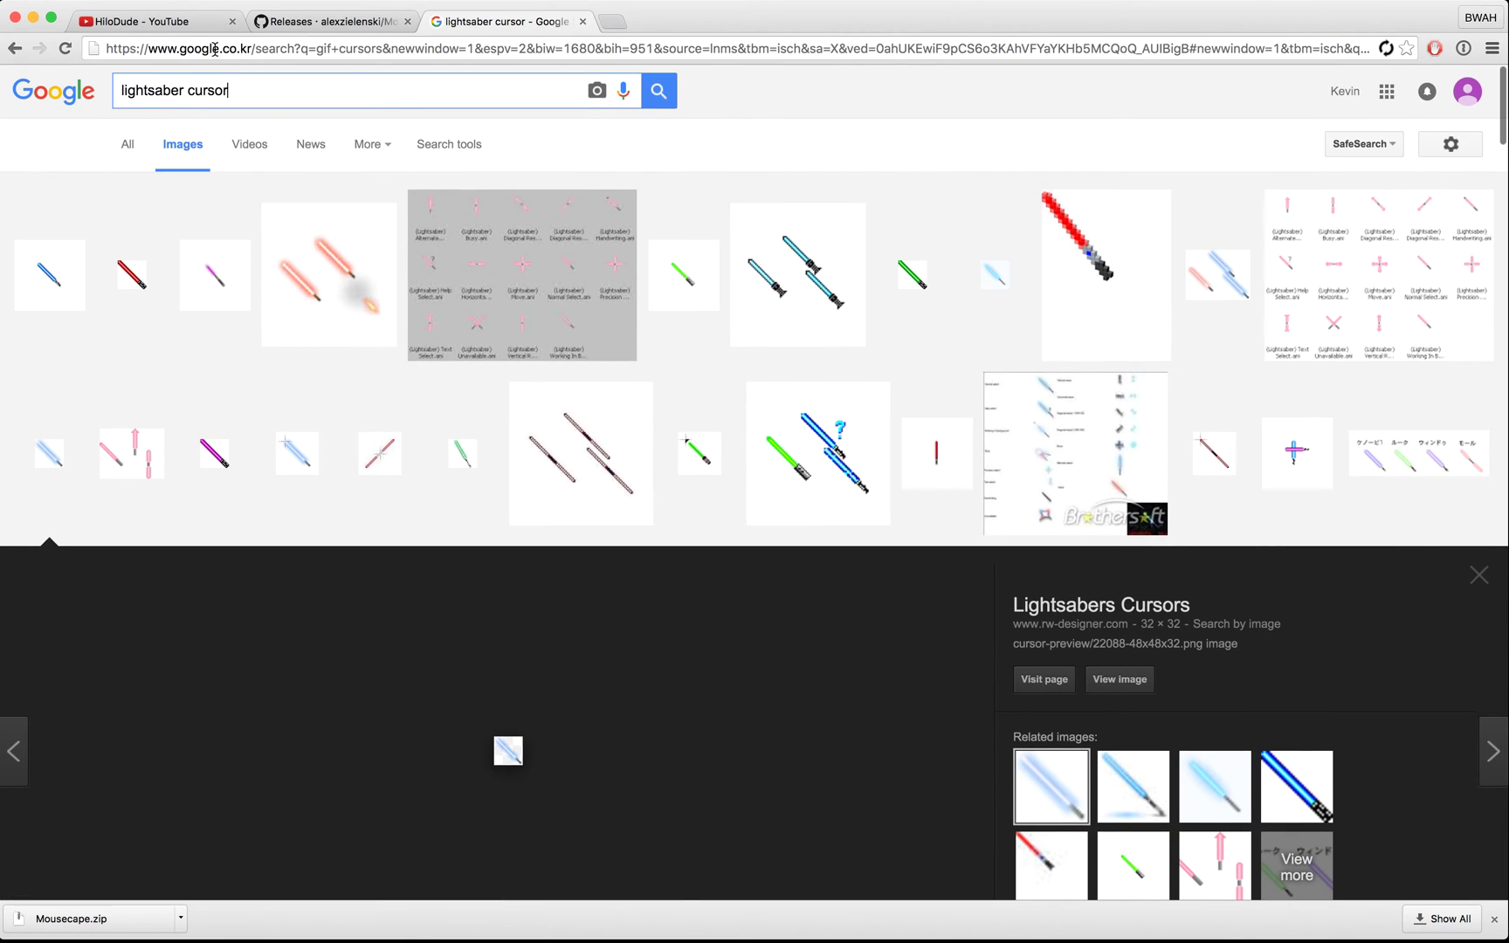
Preview the light-blue 32×32 lightsaber cursor image and move Chrome aside to expose the desktop
{"action": "left_click", "coordinate": [617, 290]}
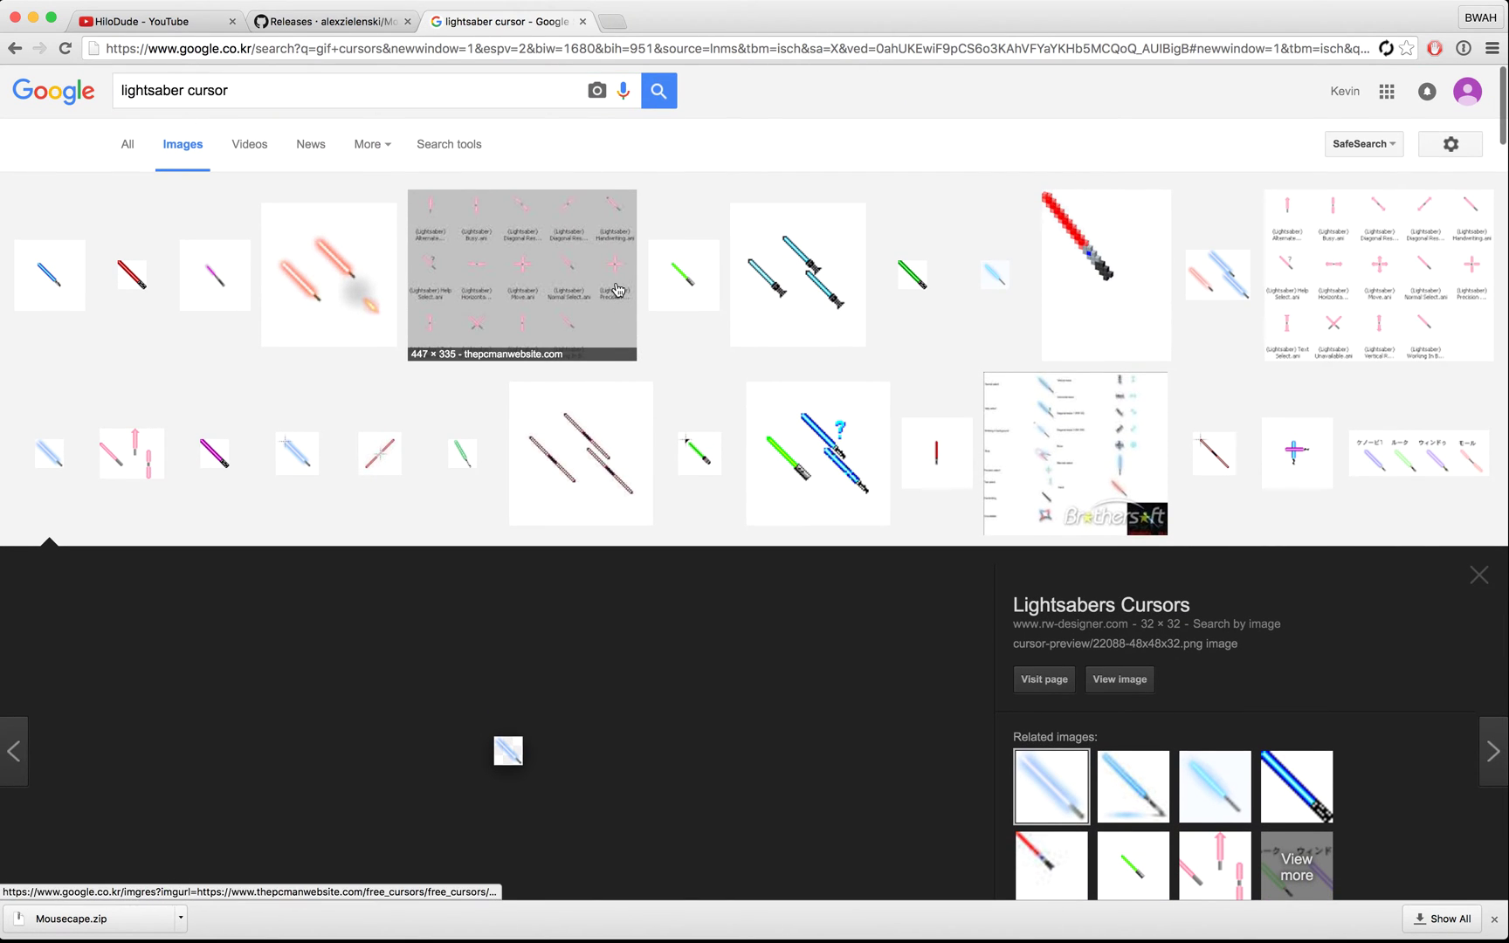
{"action": "left_click", "coordinate": [618, 290]}
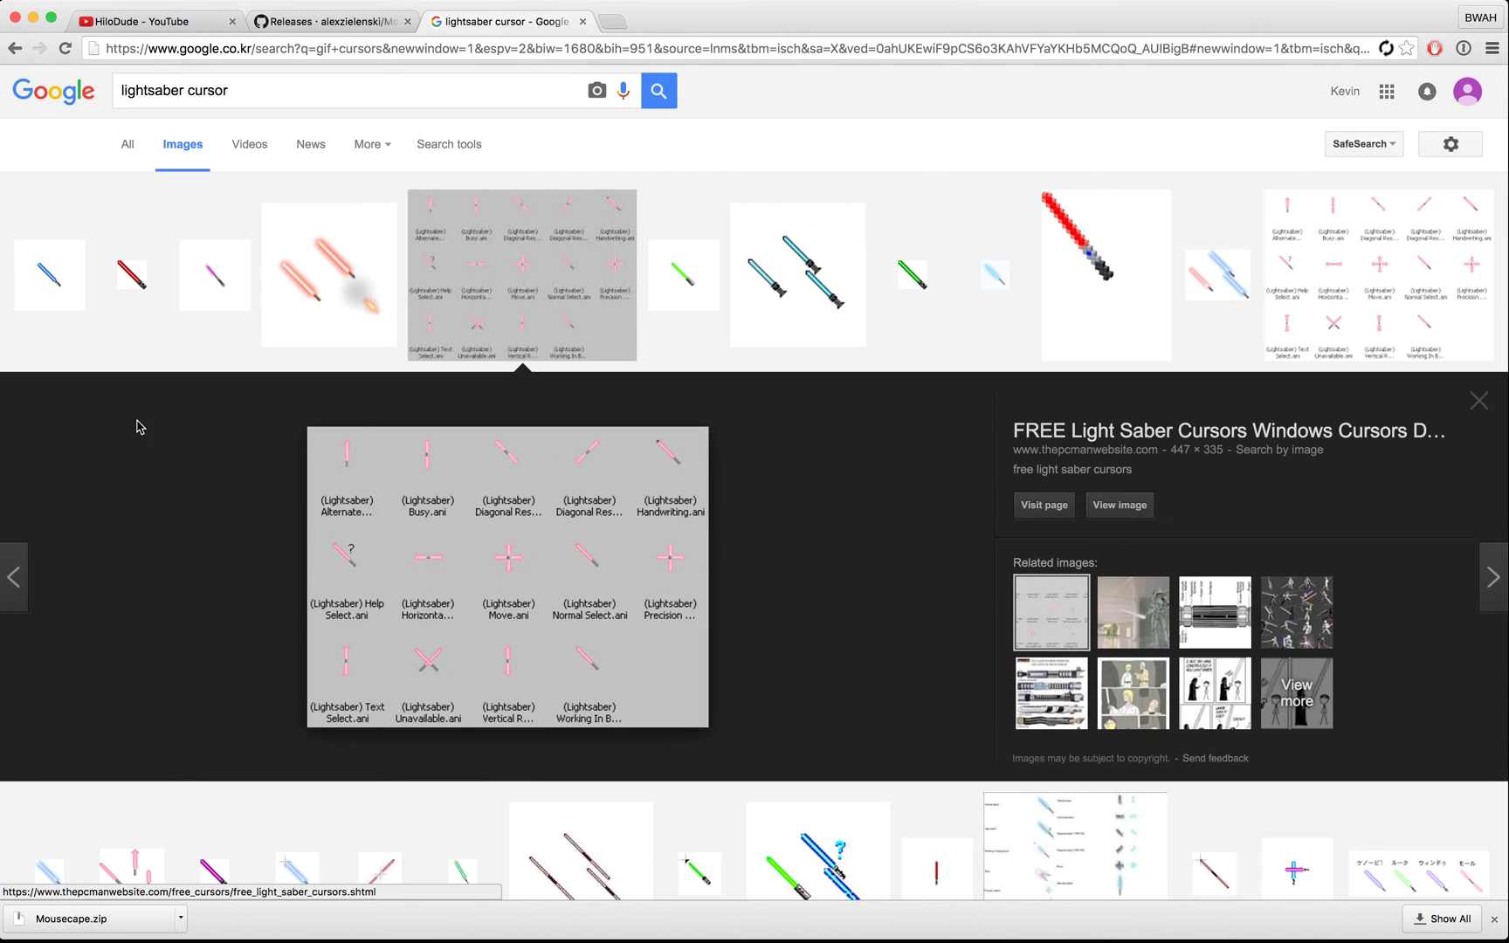
{"action": "left_click", "coordinate": [58, 288]}
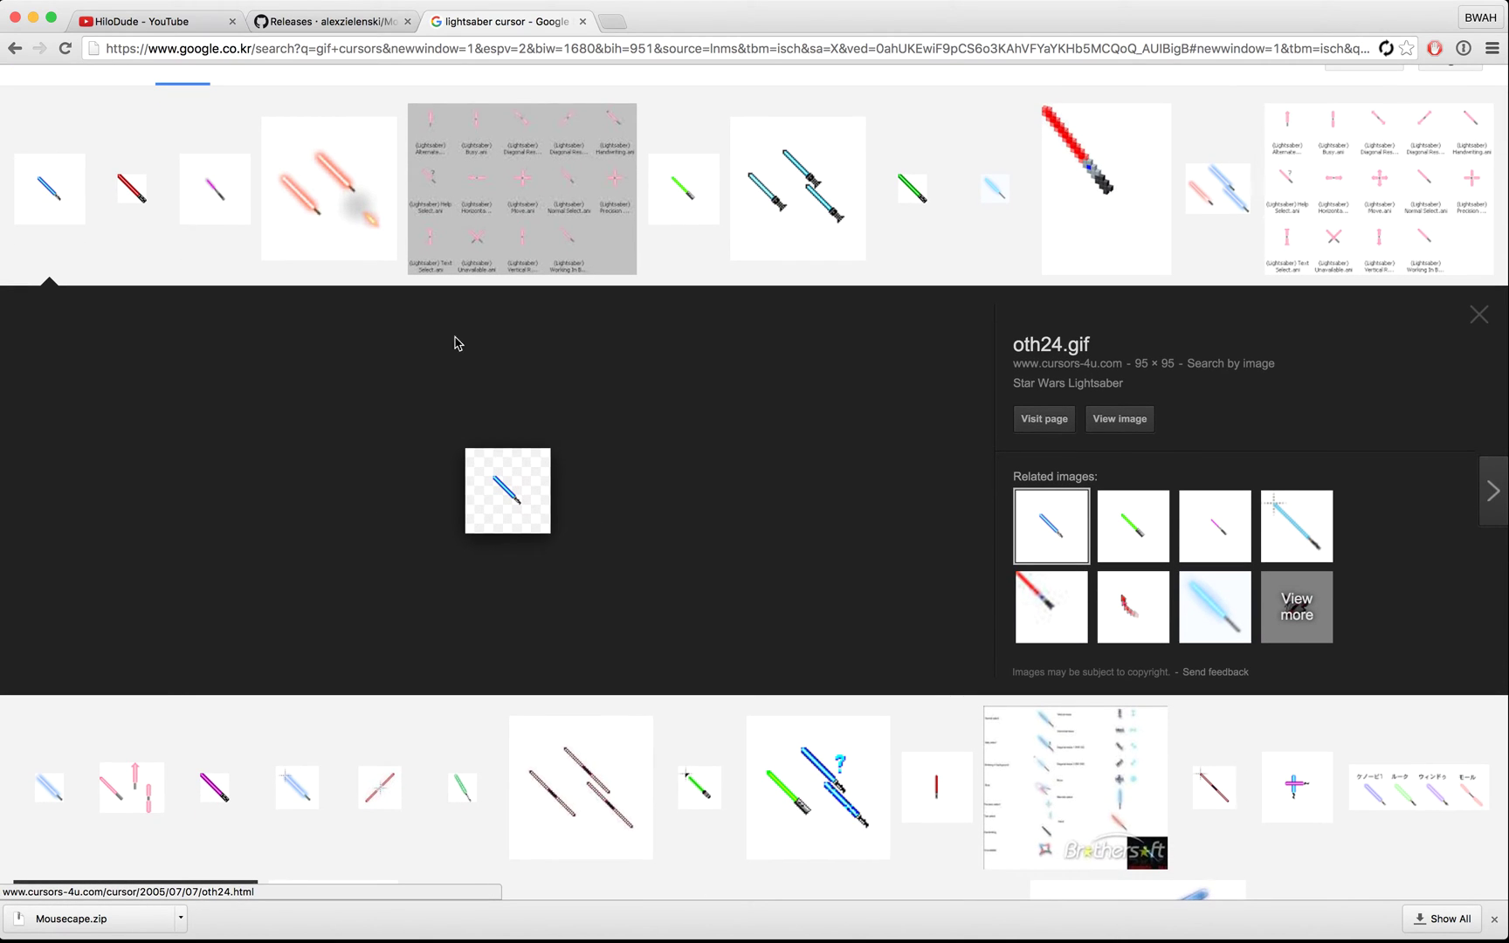
{"action": "left_click", "coordinate": [1000, 187]}
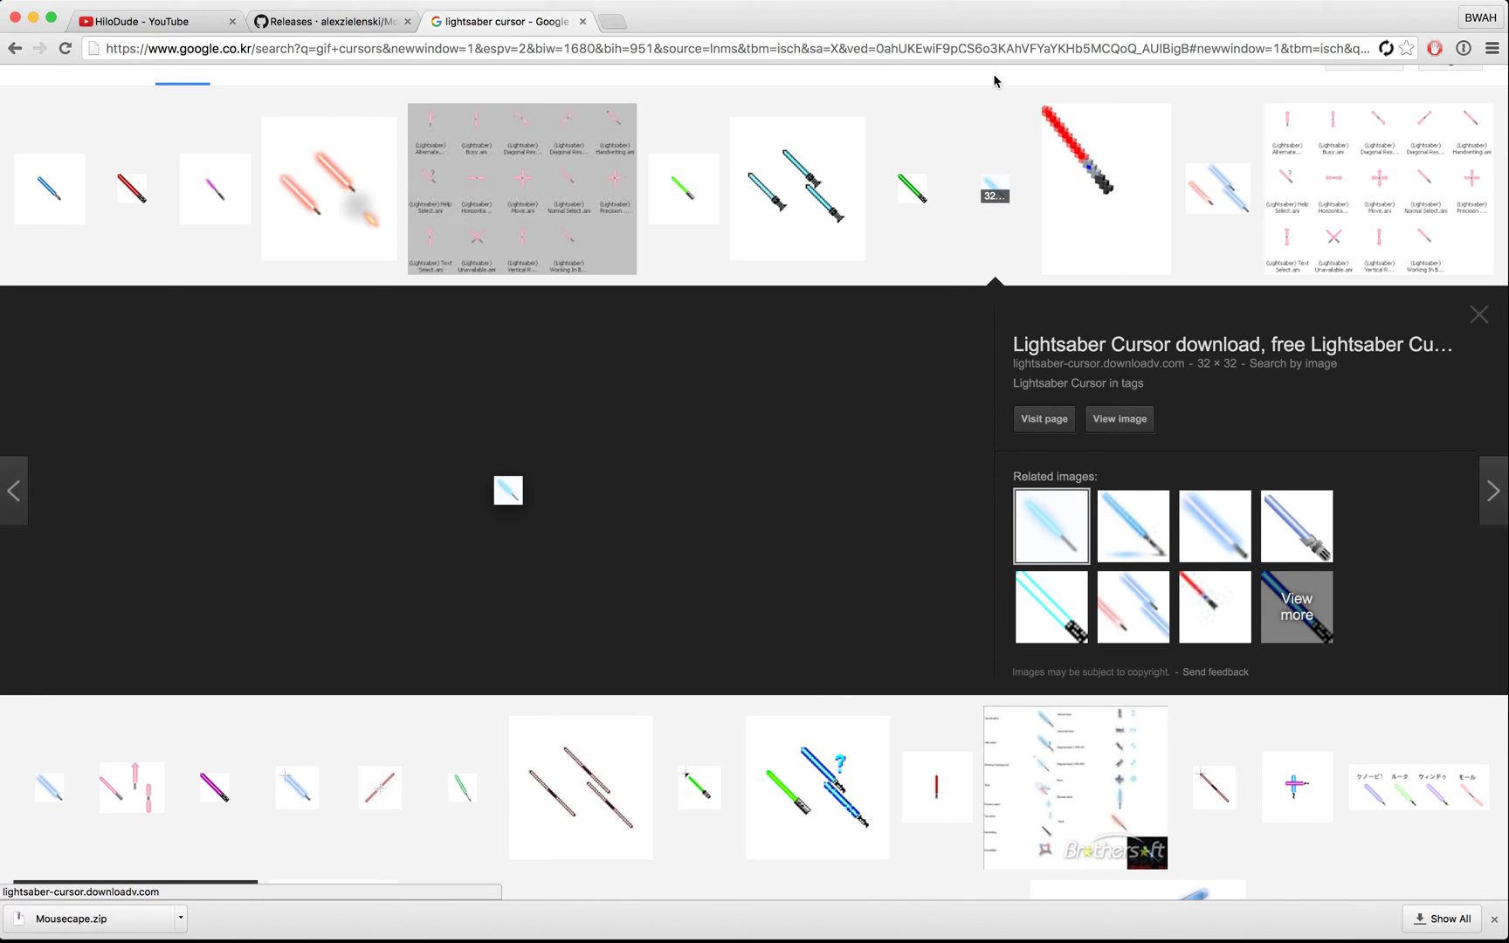
{"action": "left_click_drag", "start_coordinate": [758, 28], "coordinate": [825, 26]}
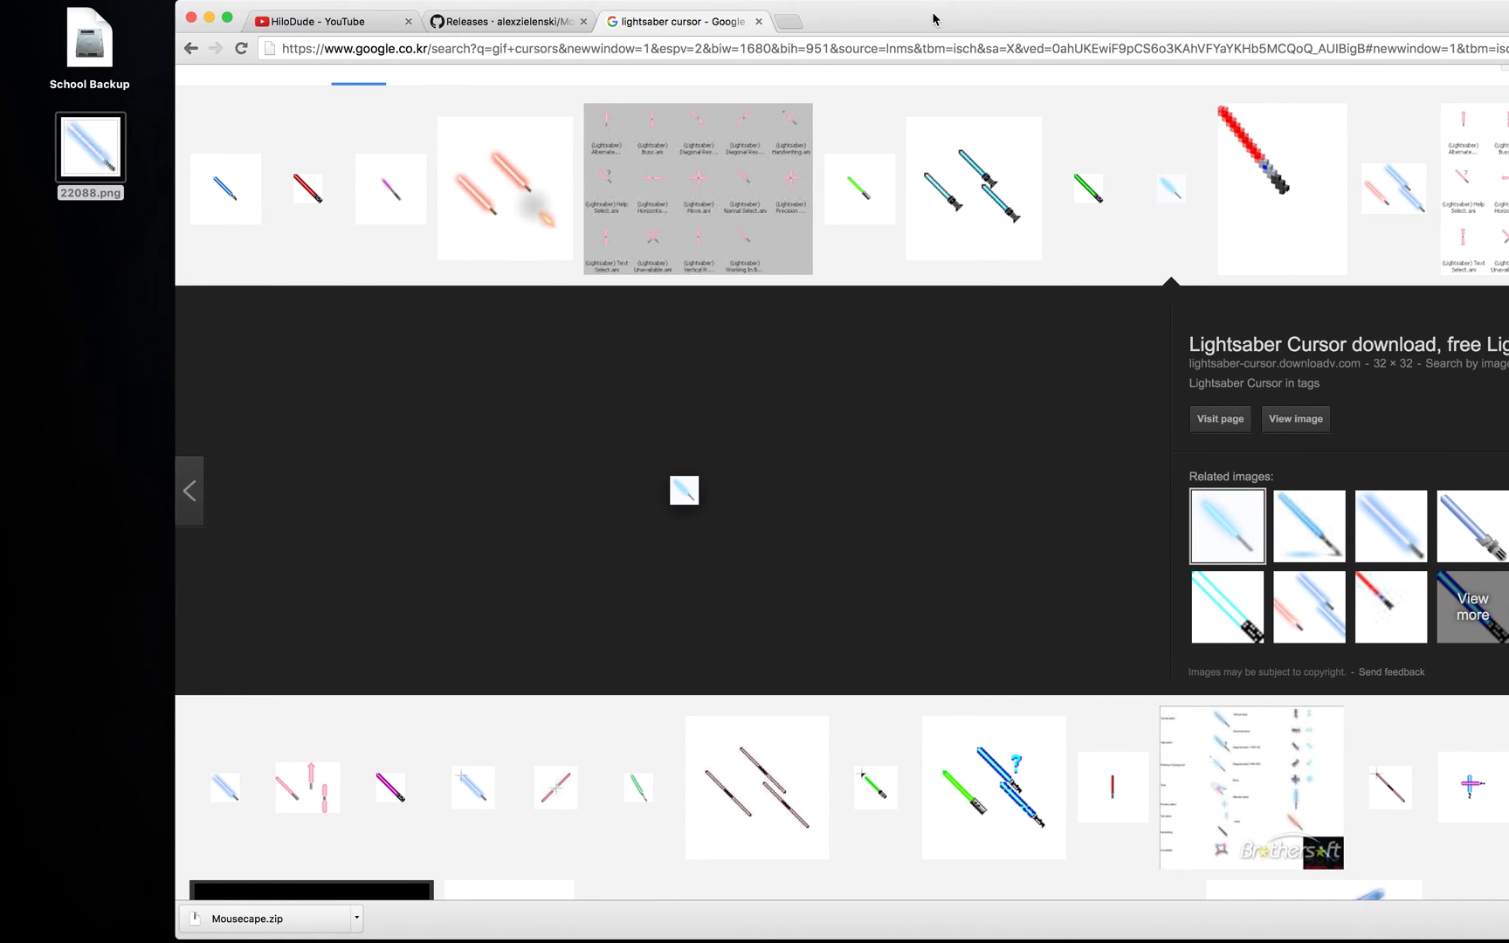
Save the lightsaber GIF to the desktop, Quick Look it, and drop it into the Arrow's 1x image
{"action": "left_click_drag", "start_coordinate": [690, 500], "coordinate": [82, 451]}
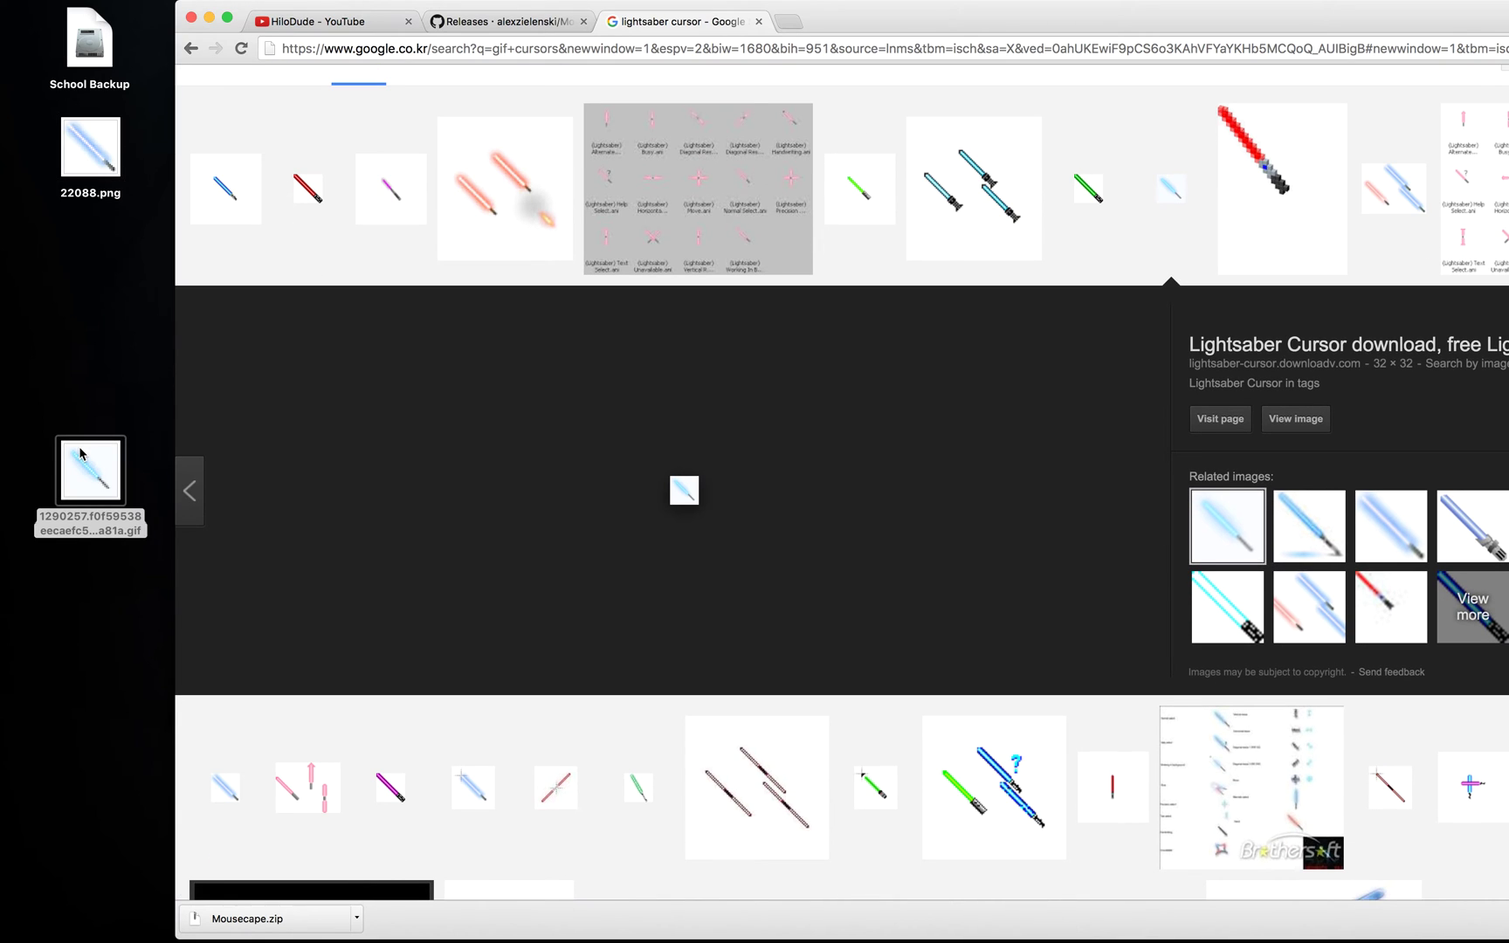
{"action": "key", "text": "ctrl+Right"}
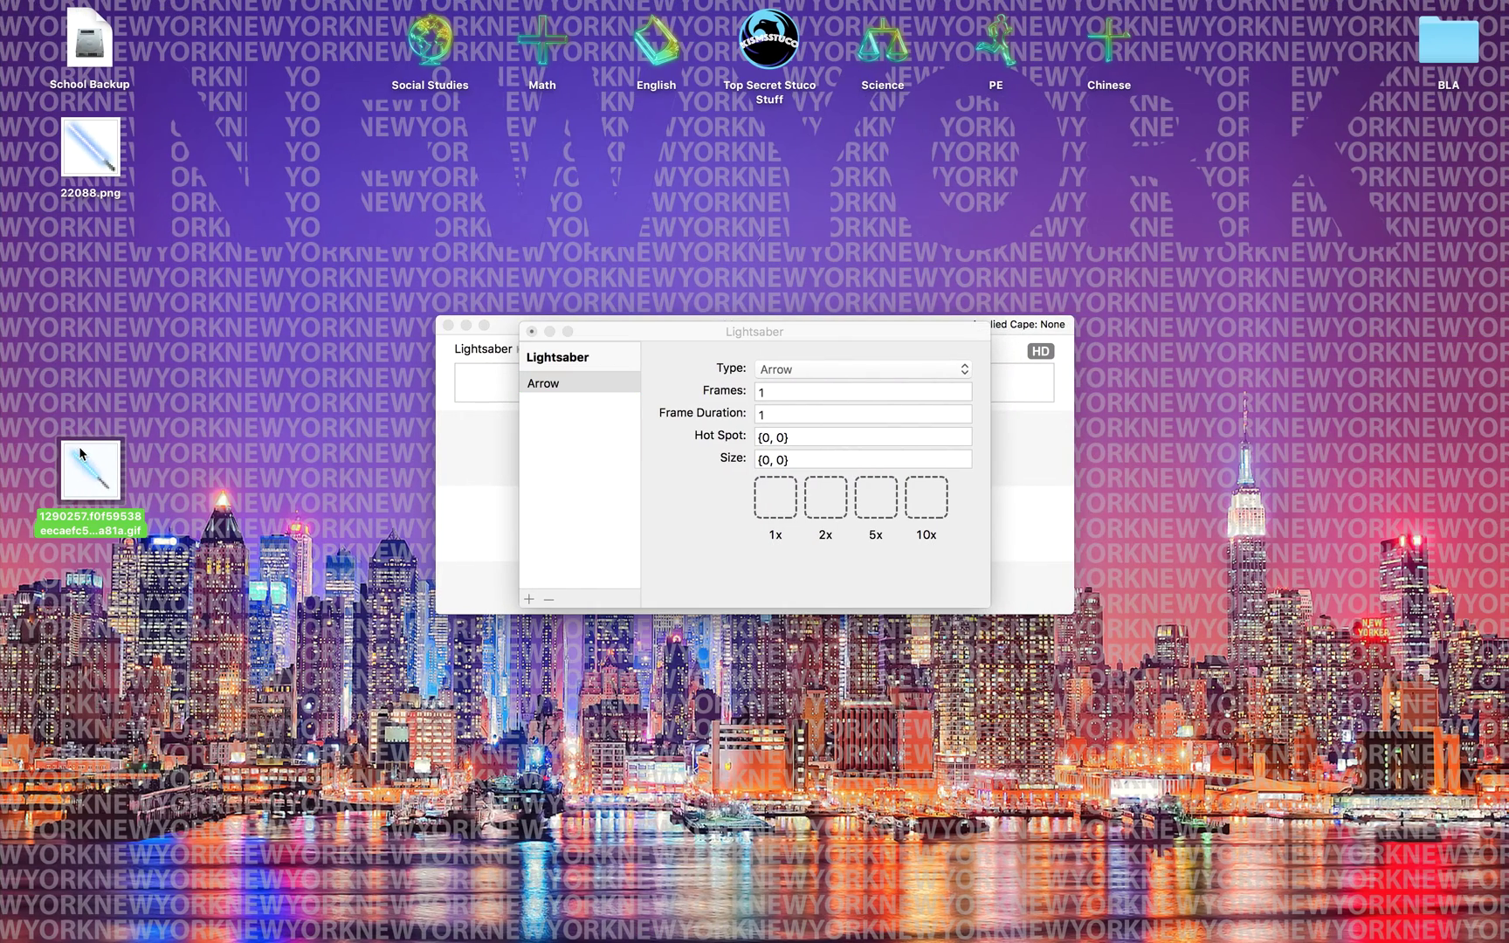
{"action": "key", "text": "space"}
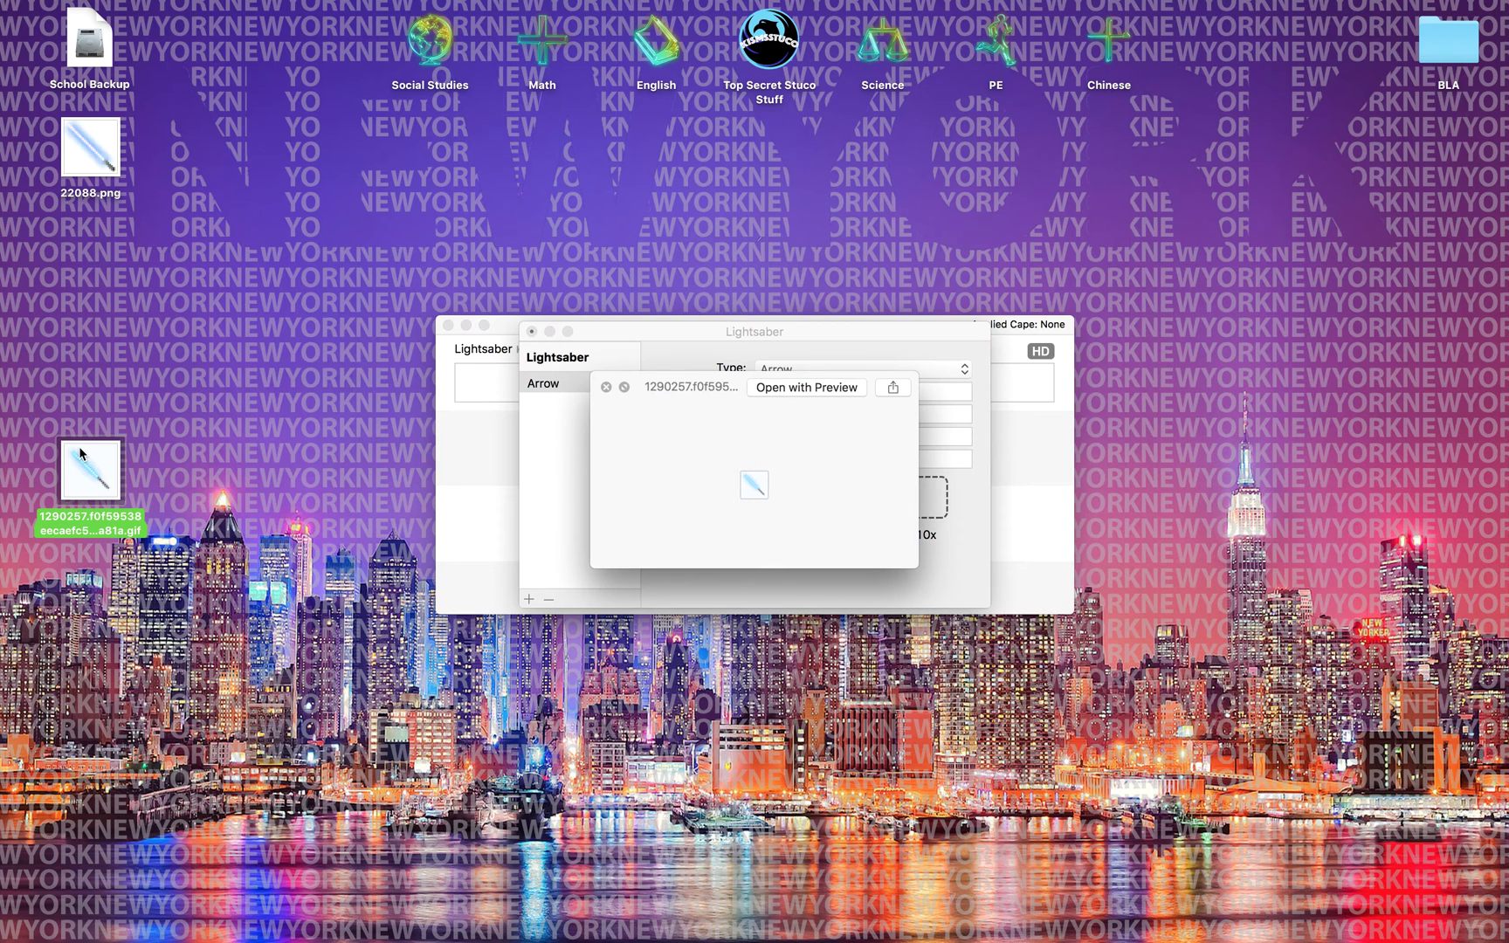
{"action": "key", "text": "space"}
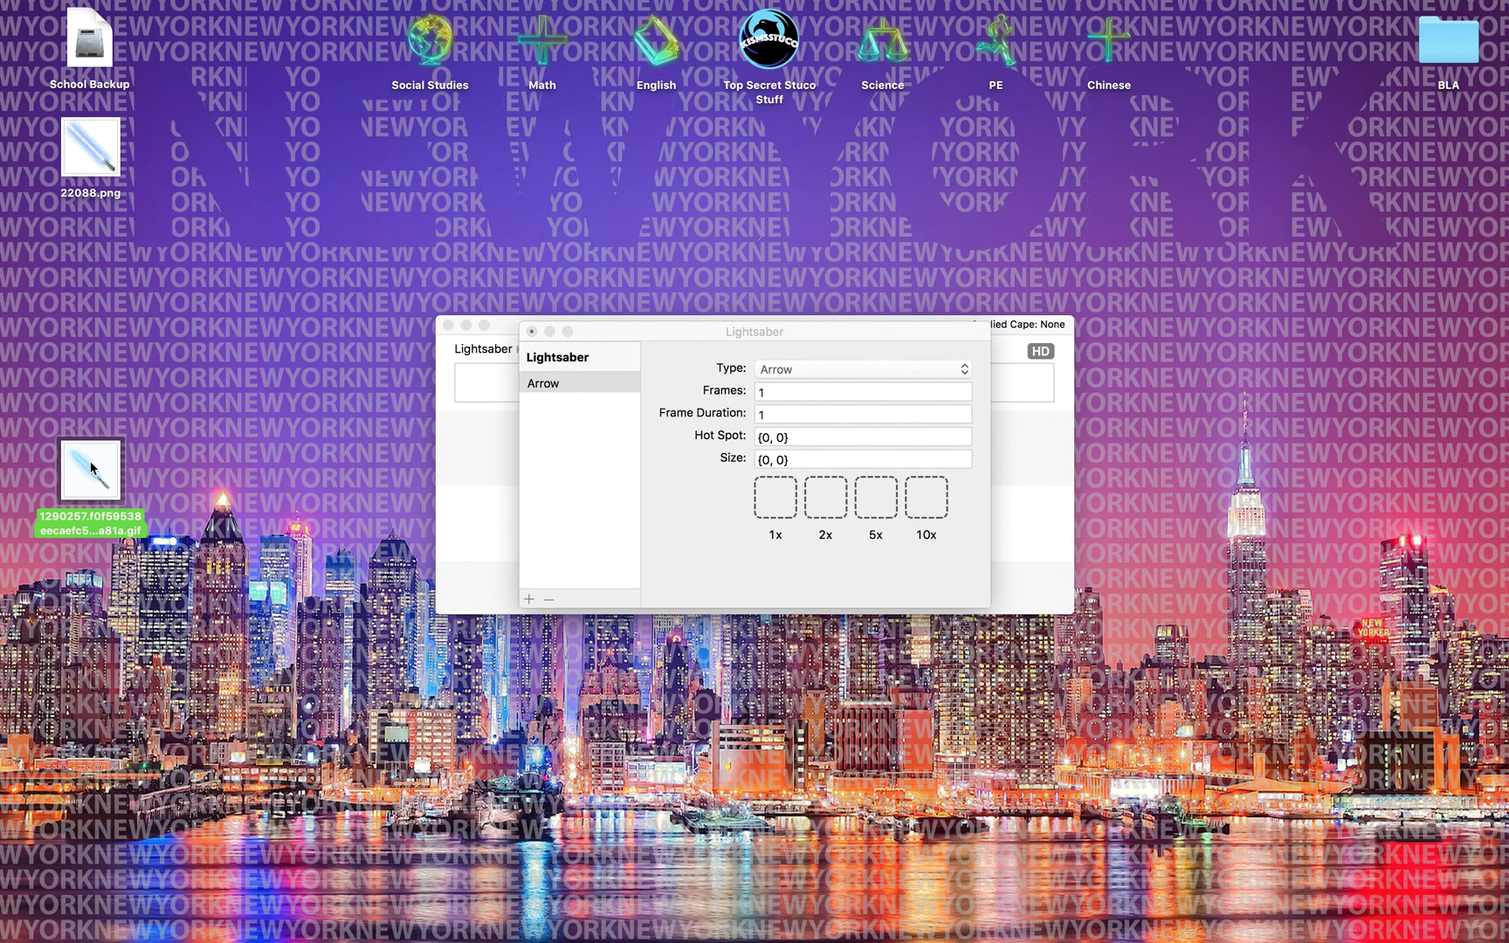
{"action": "left_click_drag", "start_coordinate": [65, 460], "coordinate": [772, 500]}
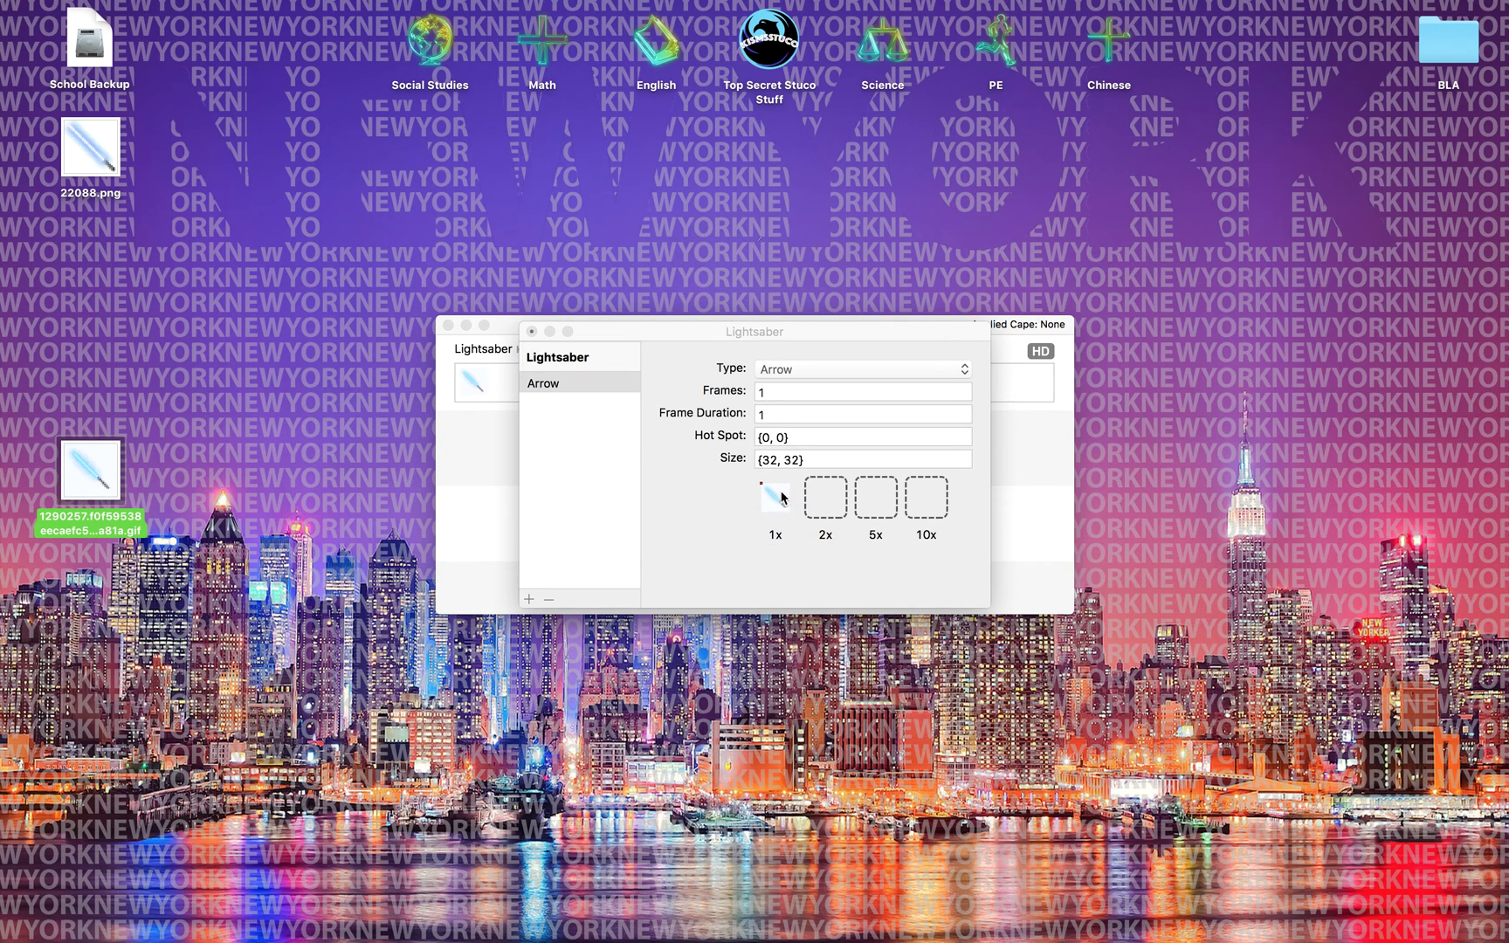
Set the Arrow's hot spot to {1, 1} and size to 30,30, then swap its 1x image for 22088.png
{"action": "left_click", "coordinate": [767, 438]}
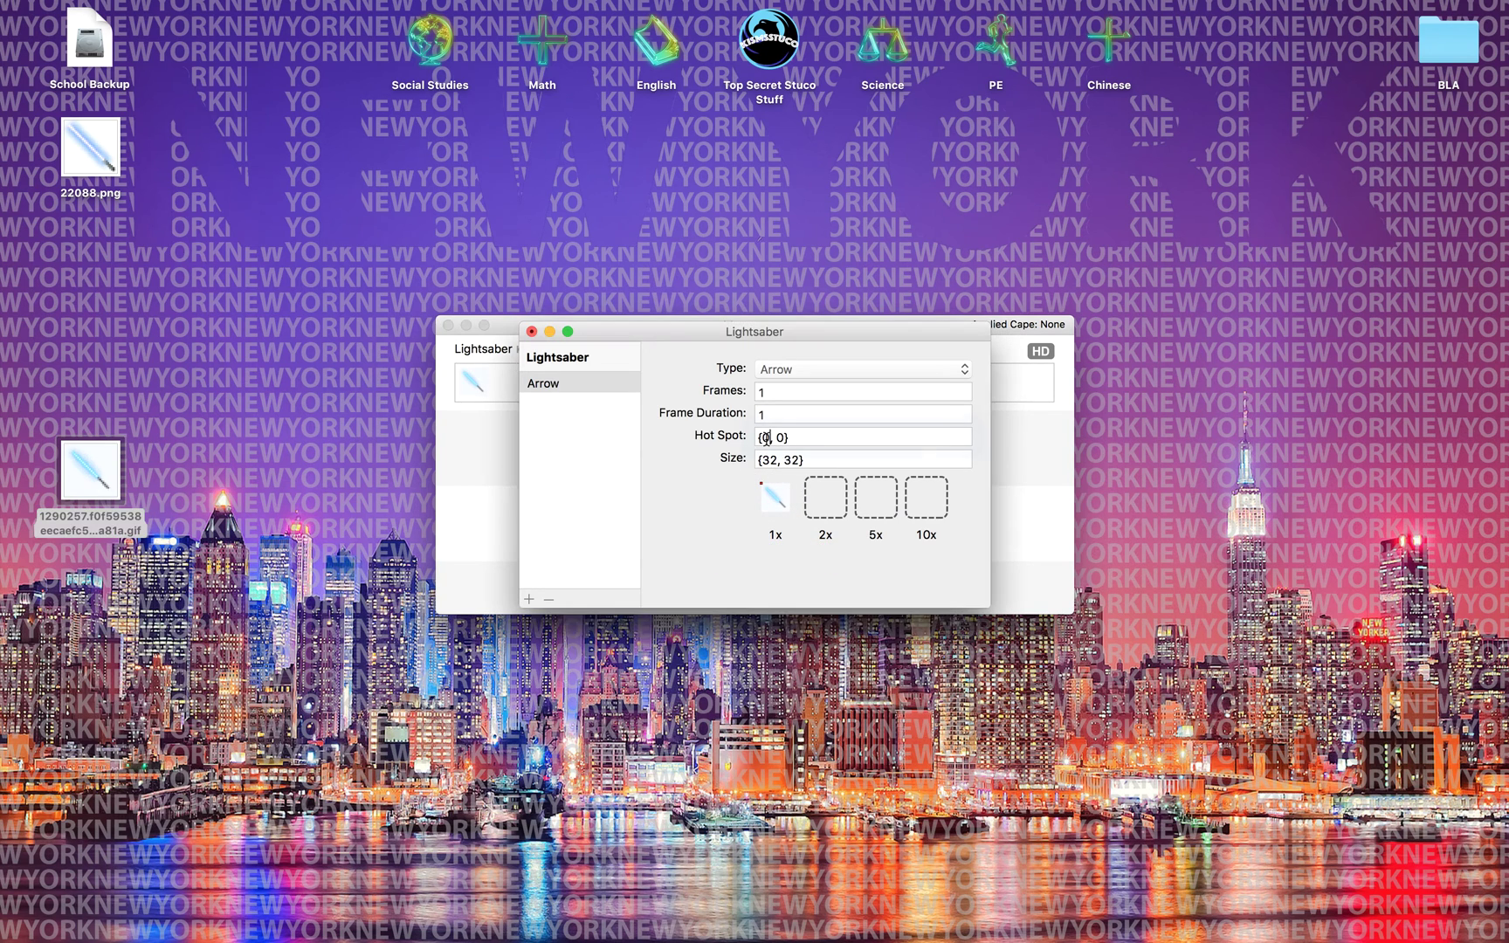
{"action": "left_click", "coordinate": [767, 438]}
{"action": "key", "text": "BackSpace"}
{"action": "type", "text": "1"}
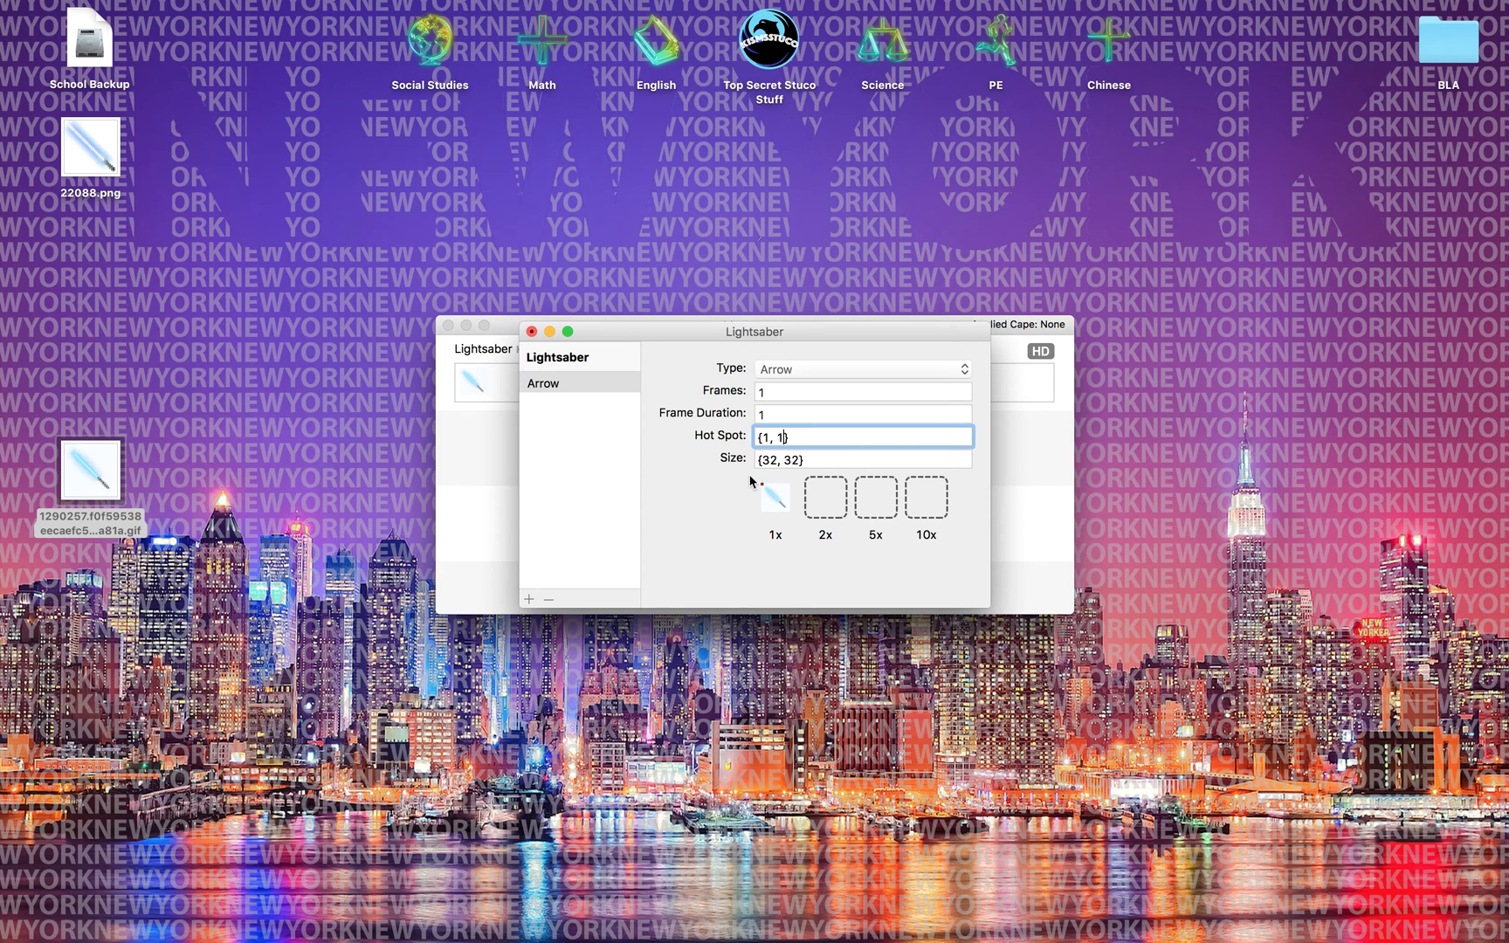
{"action": "key", "text": "Tab"}
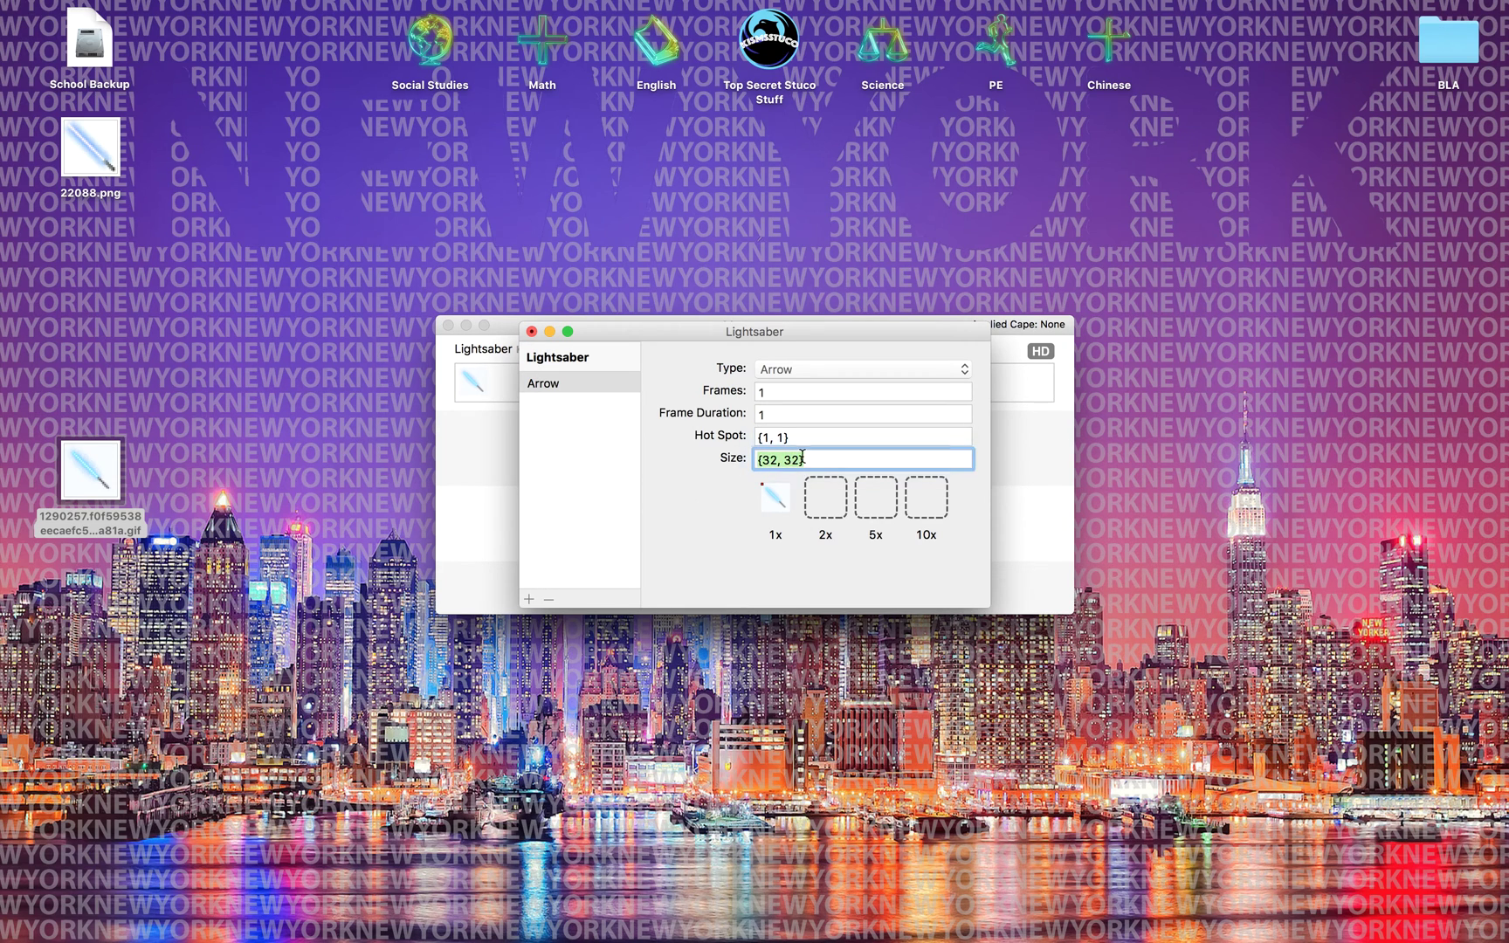
{"action": "left_click", "coordinate": [804, 459]}
{"action": "key", "text": "BackSpace"}
{"action": "key", "text": "BackSpace"}
{"action": "key", "text": "BackSpace"}
{"action": "key", "text": "BackSpace"}
{"action": "key", "text": "BackSpace"}
{"action": "type", "text": "30,30"}
{"action": "left_click", "coordinate": [821, 417]}
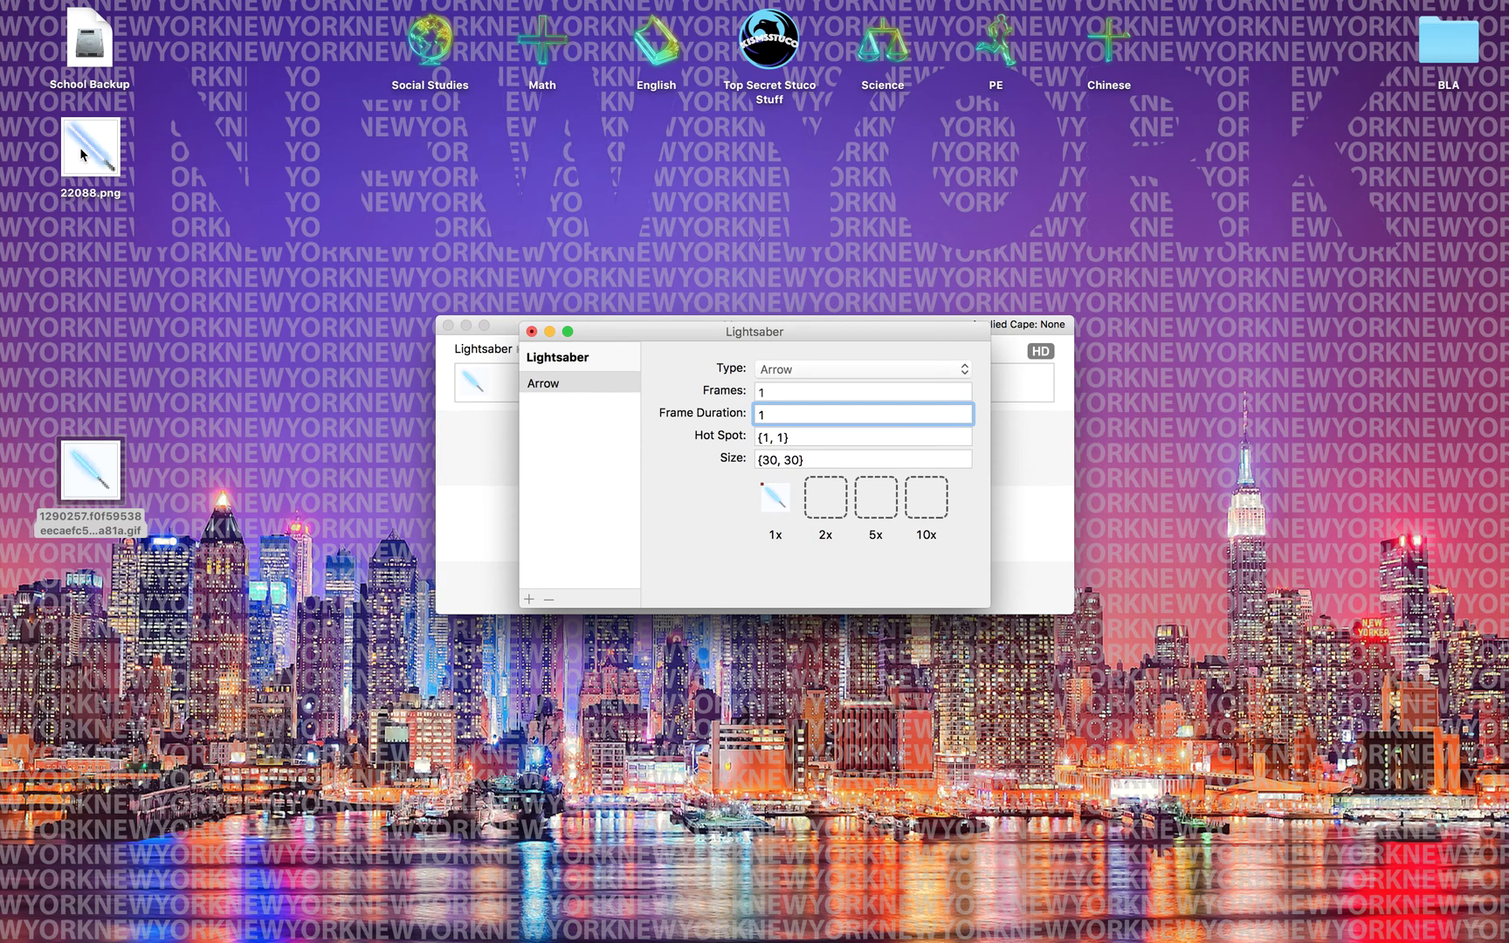
{"action": "left_click_drag", "start_coordinate": [87, 150], "coordinate": [765, 500]}
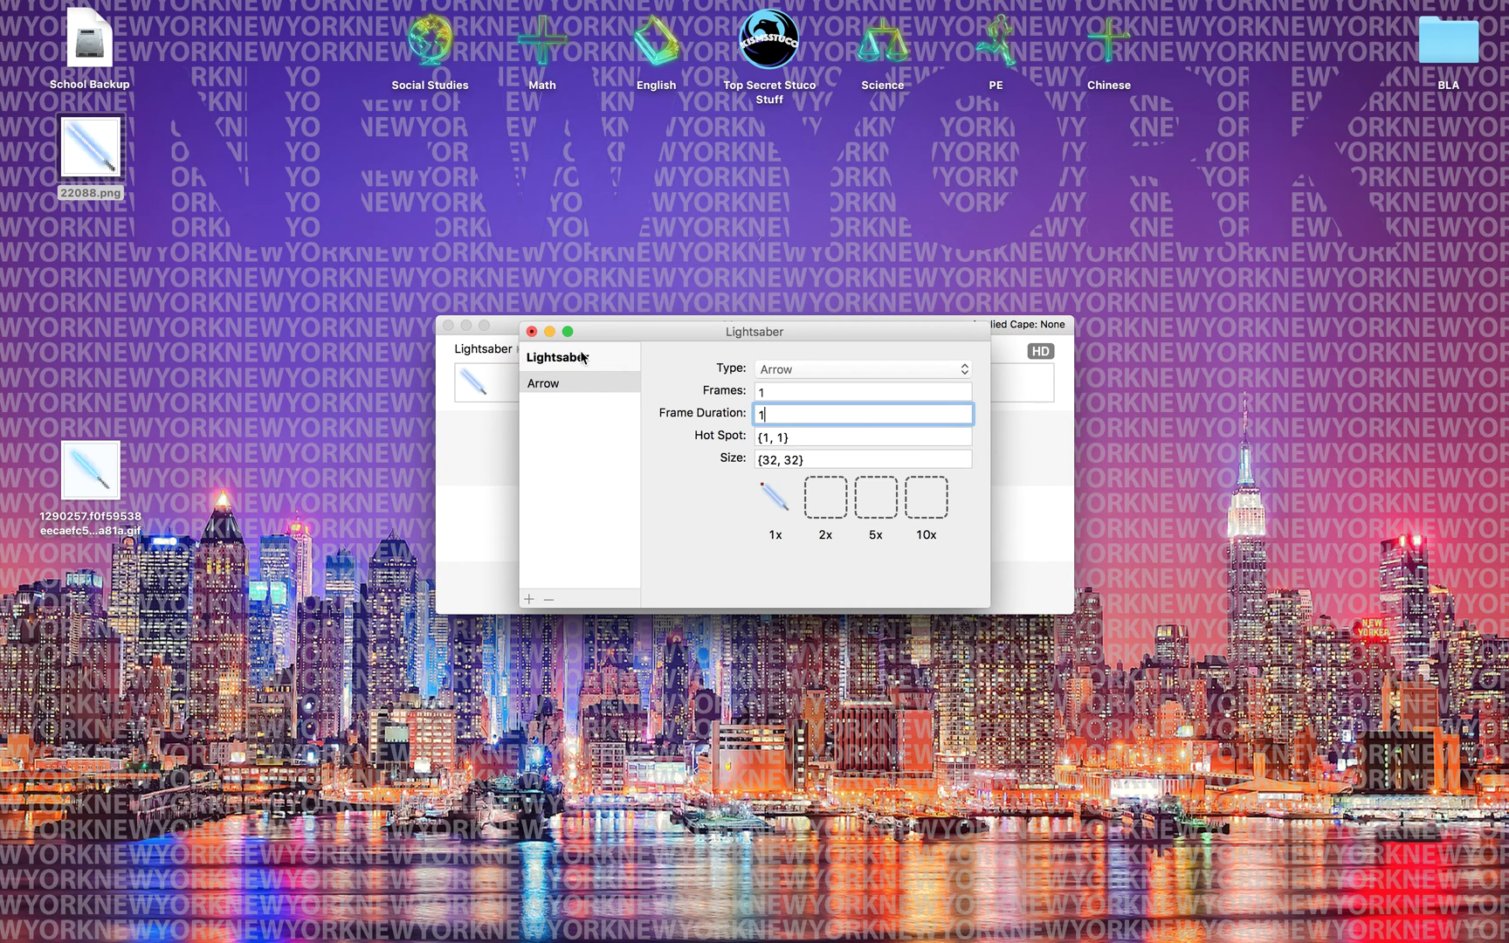
Close and save the Lightsaber cape editor, apply the Lightsaber cape, and return to the browser
{"action": "left_click", "coordinate": [532, 332]}
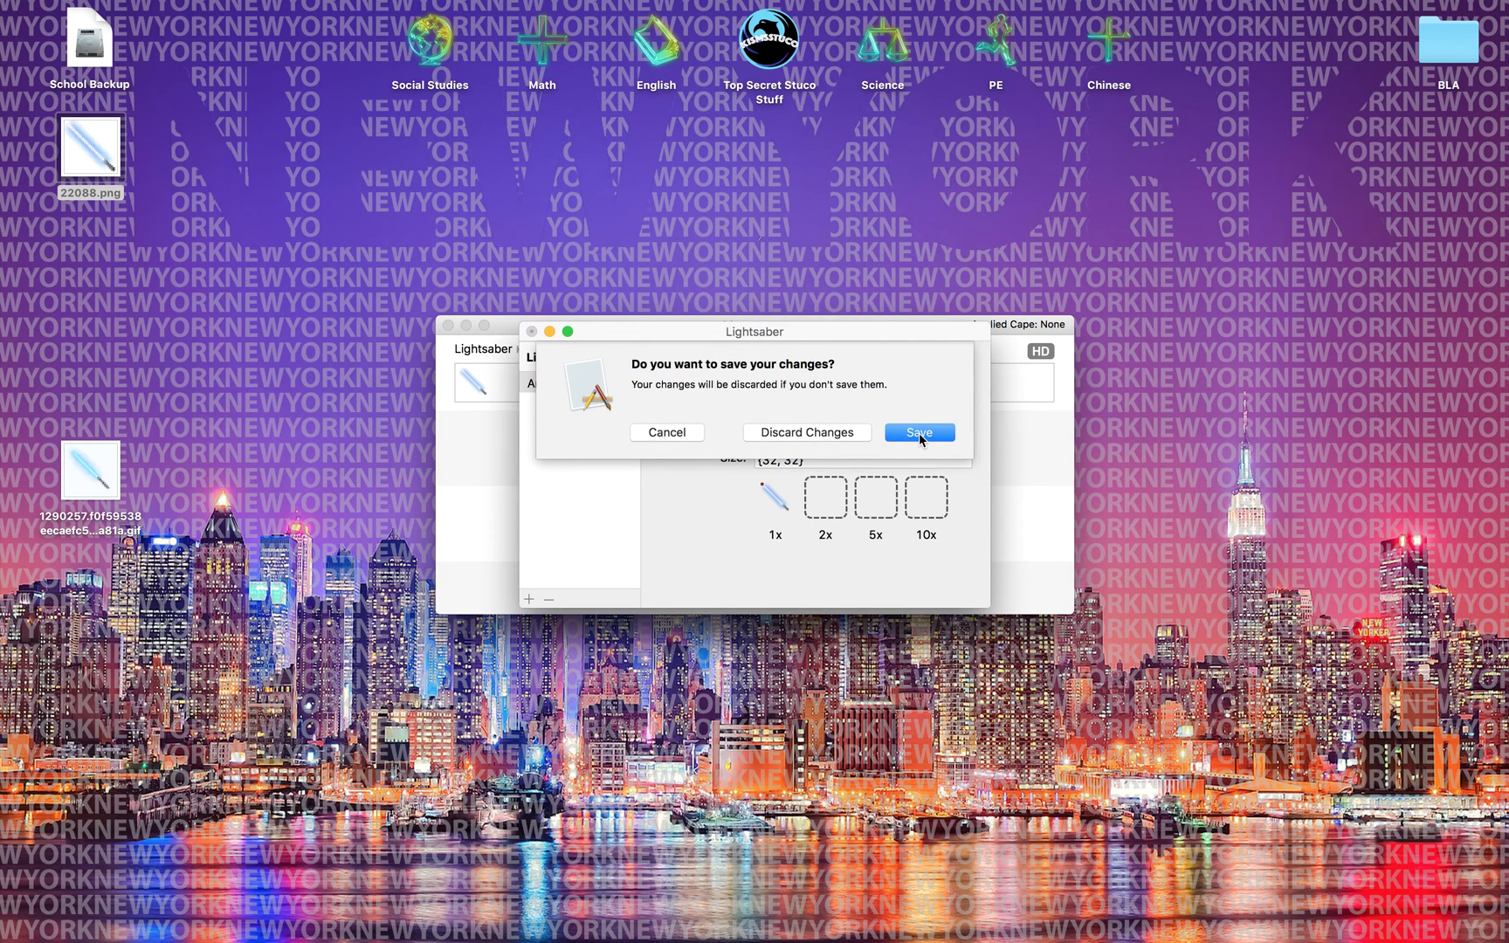
{"action": "left_click", "coordinate": [919, 432]}
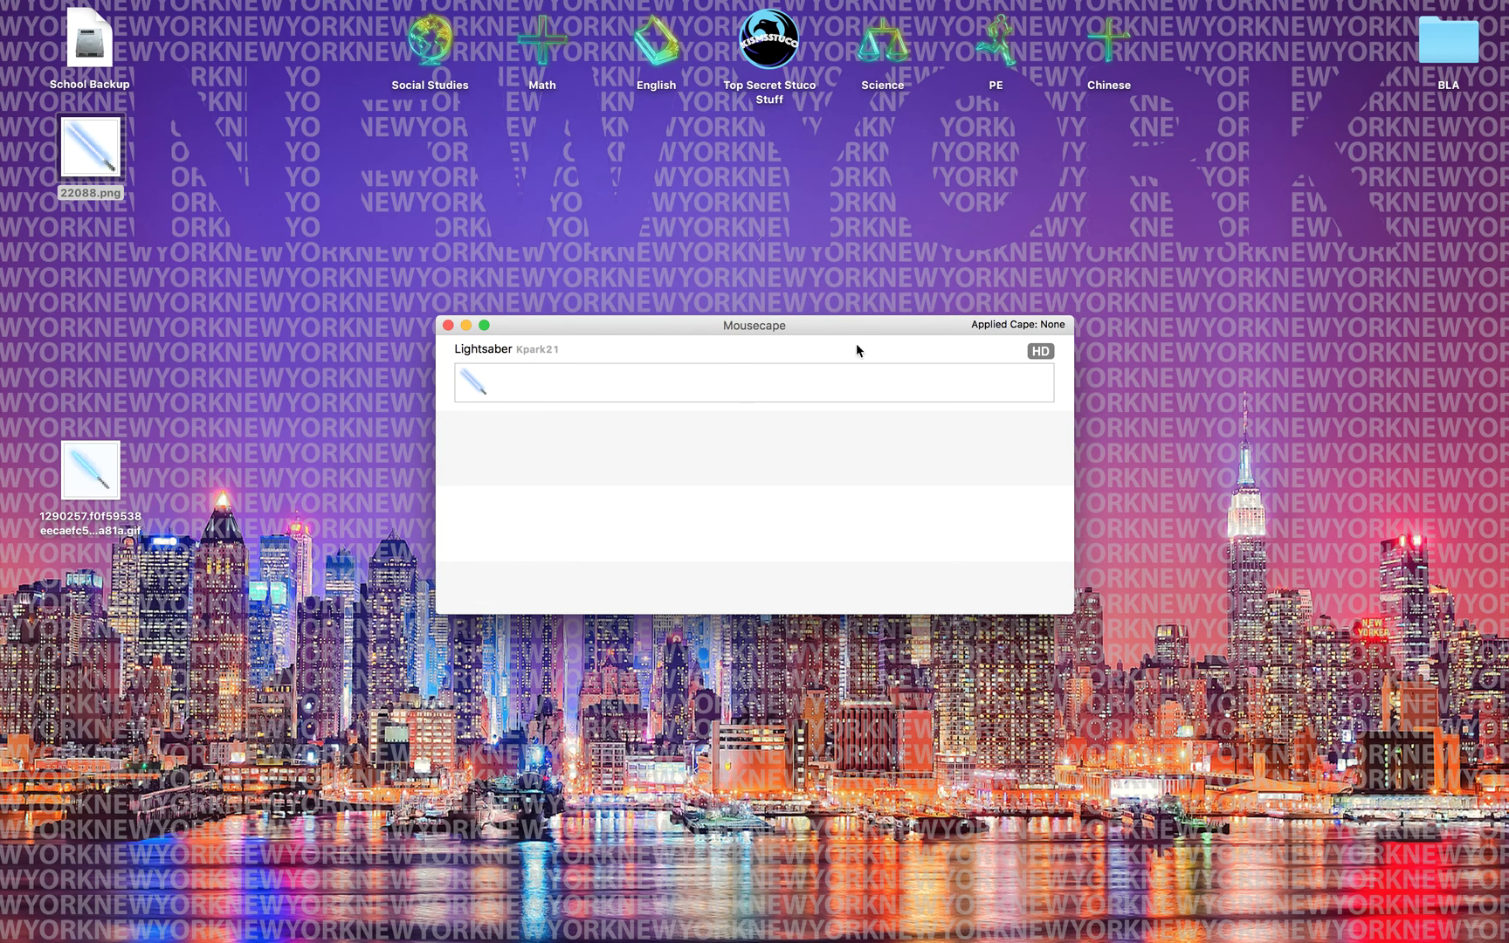
{"action": "right_click", "coordinate": [613, 376]}
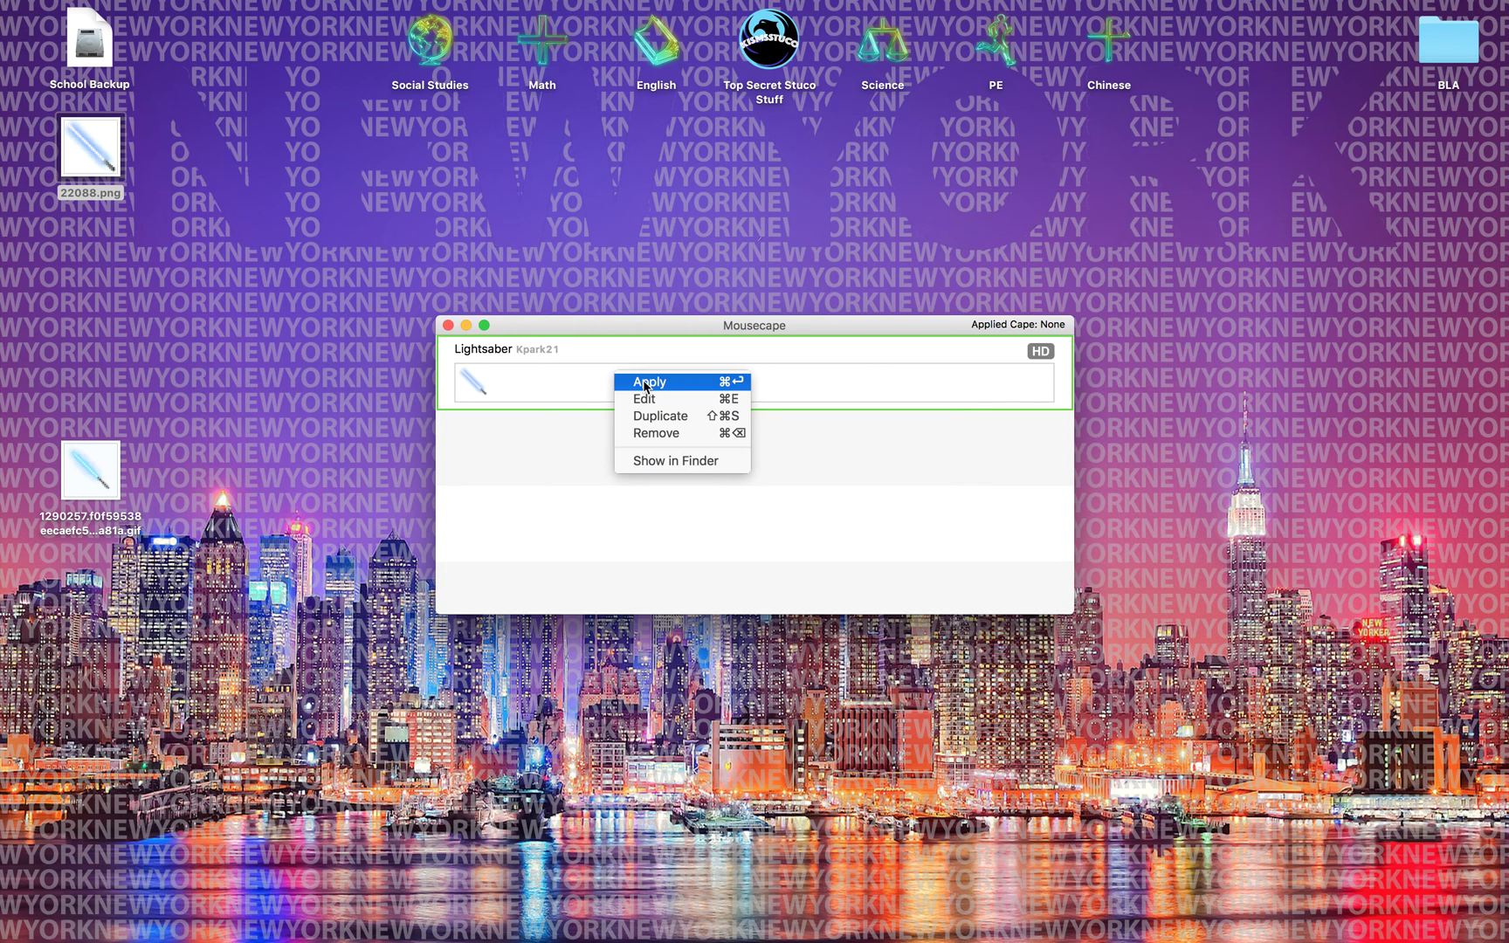
{"action": "left_click", "coordinate": [646, 384]}
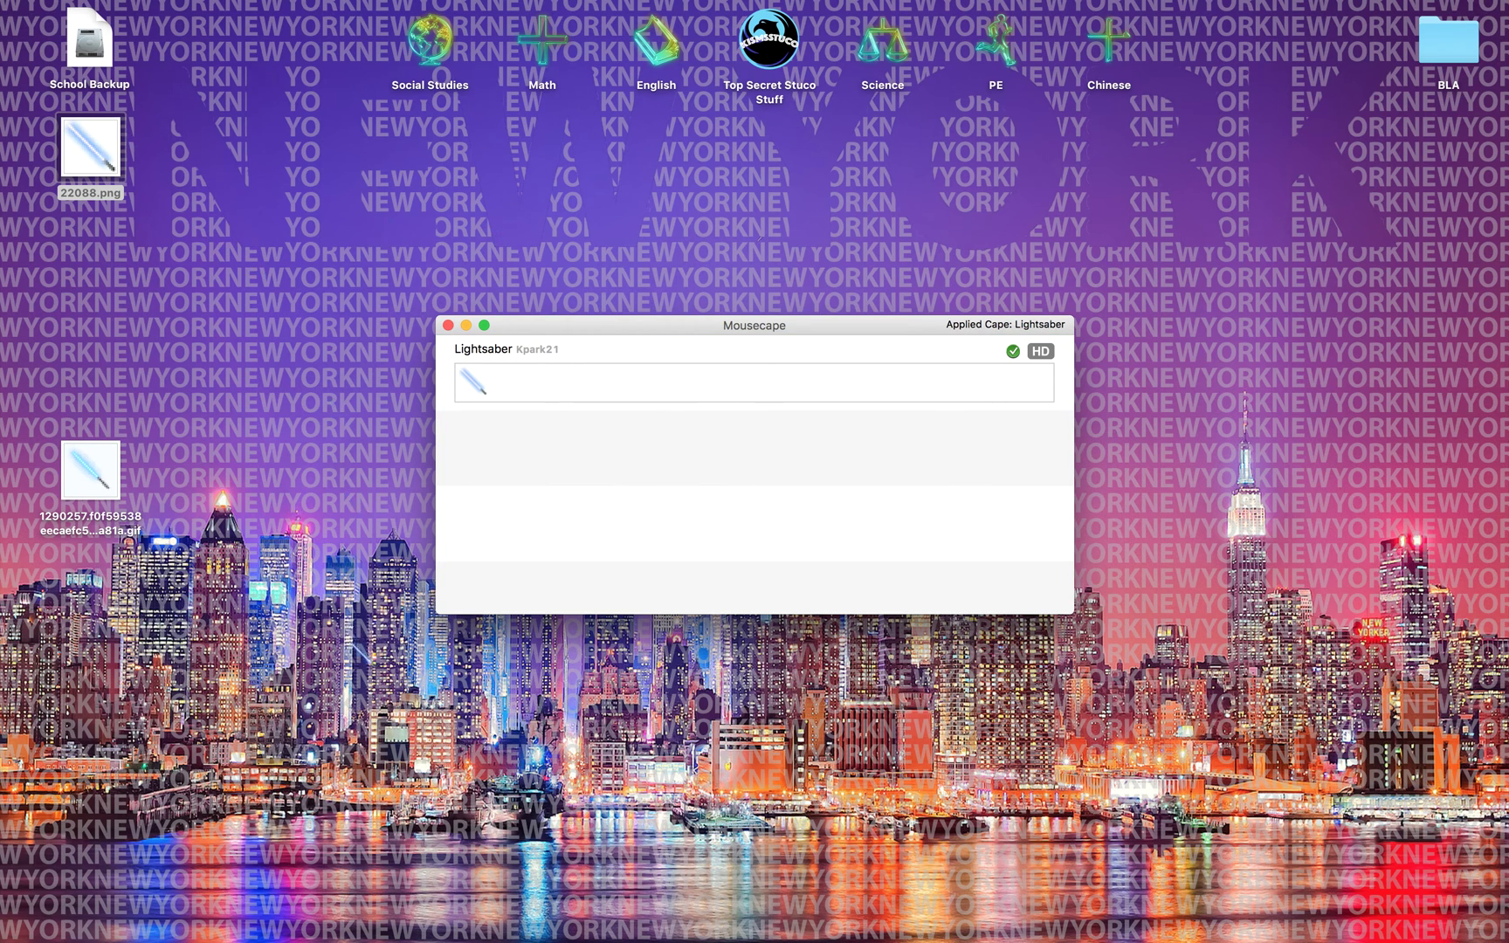
{"action": "key", "text": "ctrl+Left"}
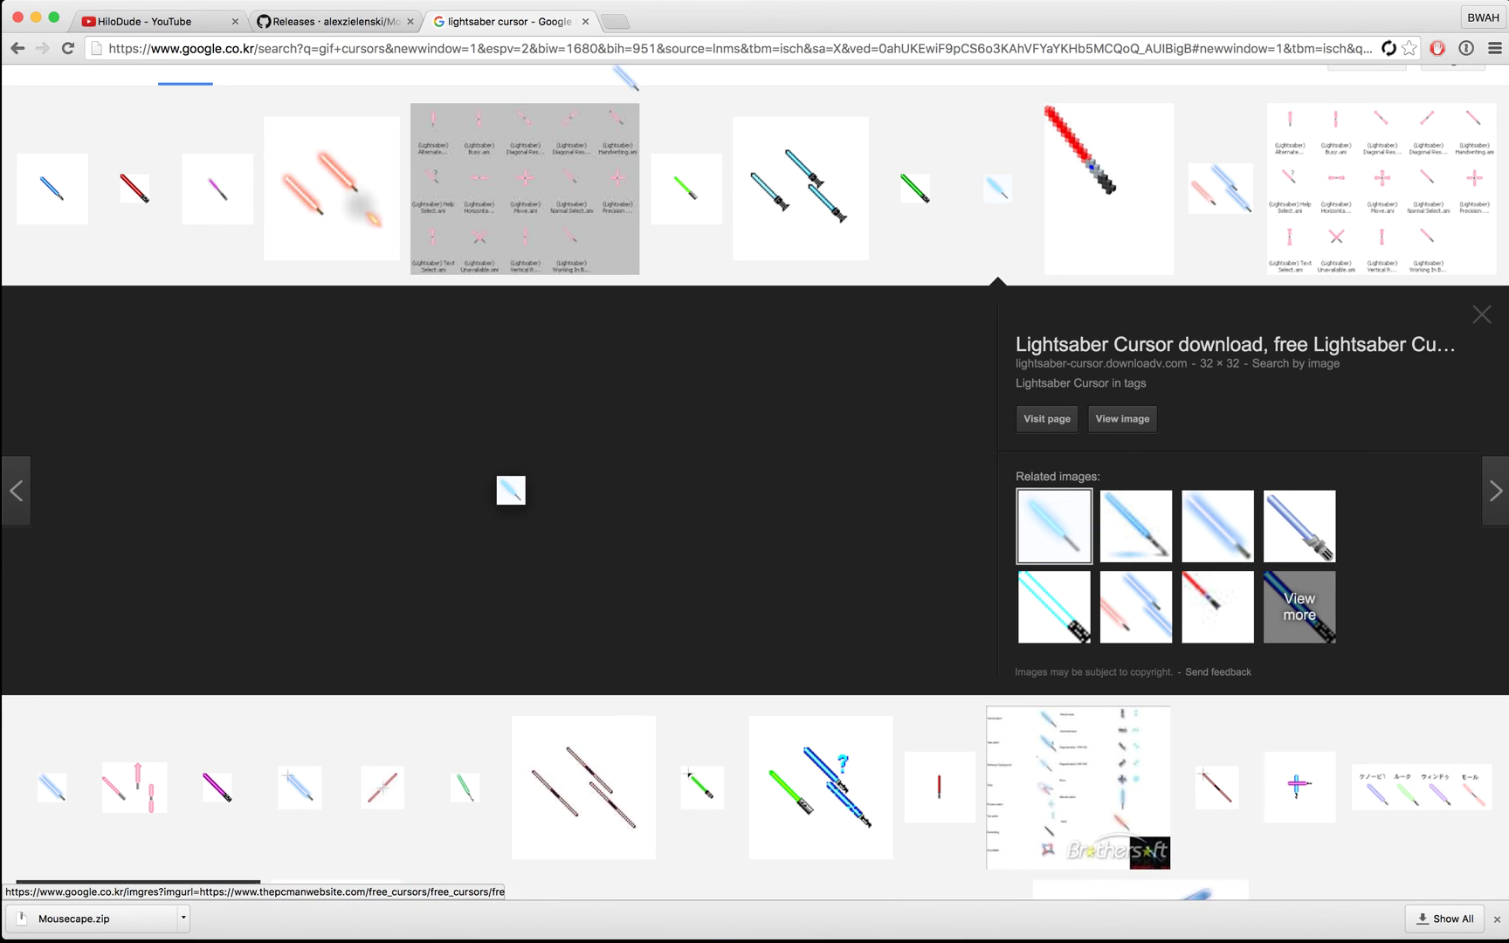
Close the lightsaber Google Images tab and return to the YouTube channel home page
{"action": "left_click", "coordinate": [585, 21]}
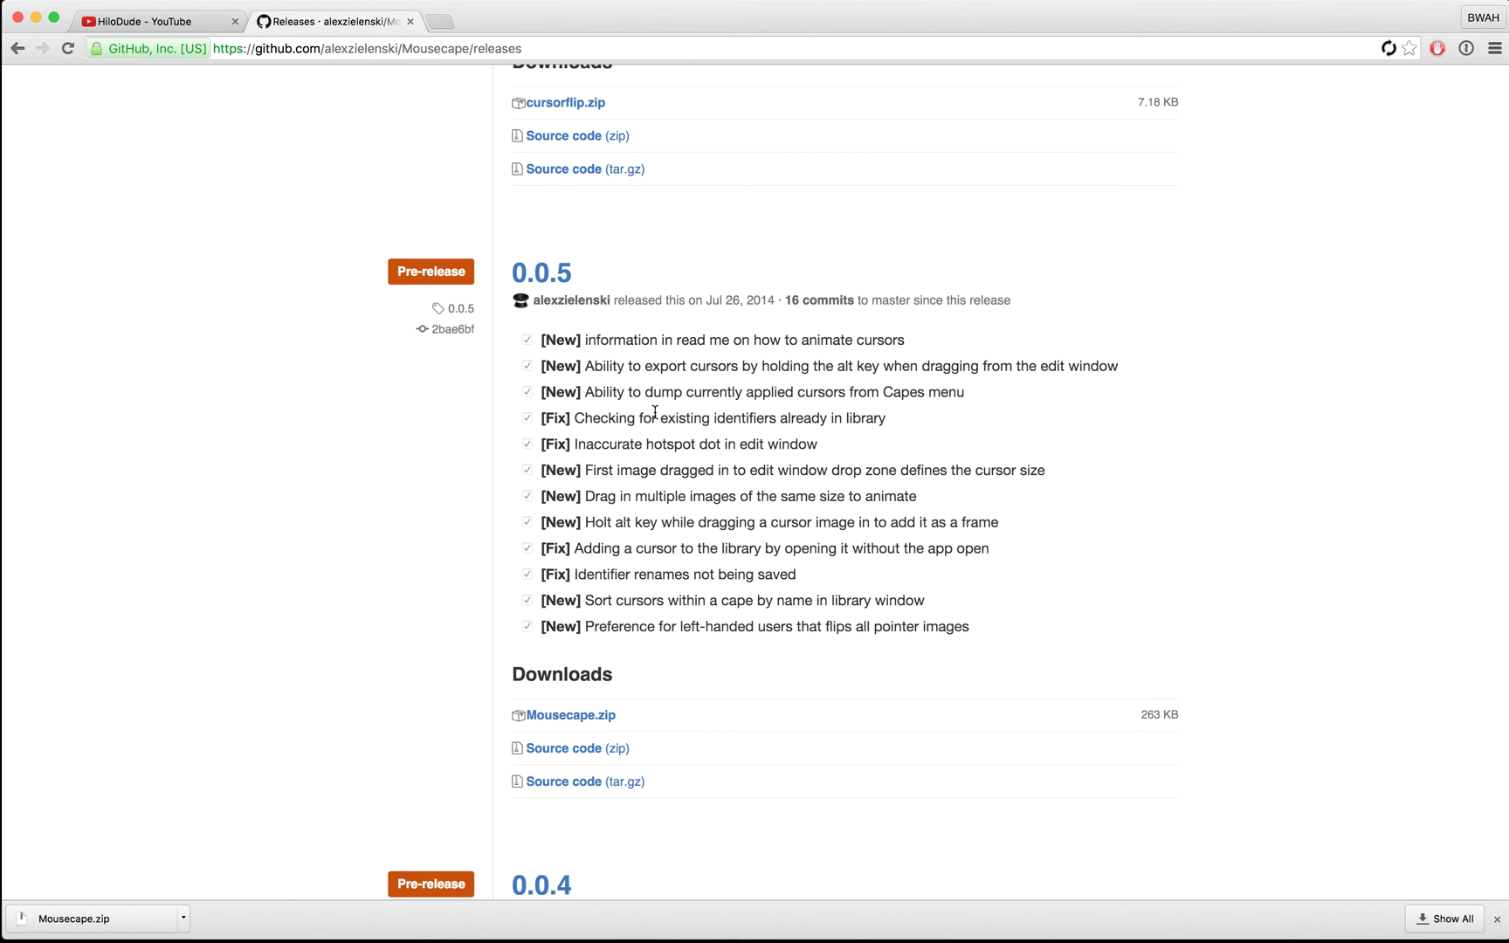
{"action": "left_click", "coordinate": [171, 21]}
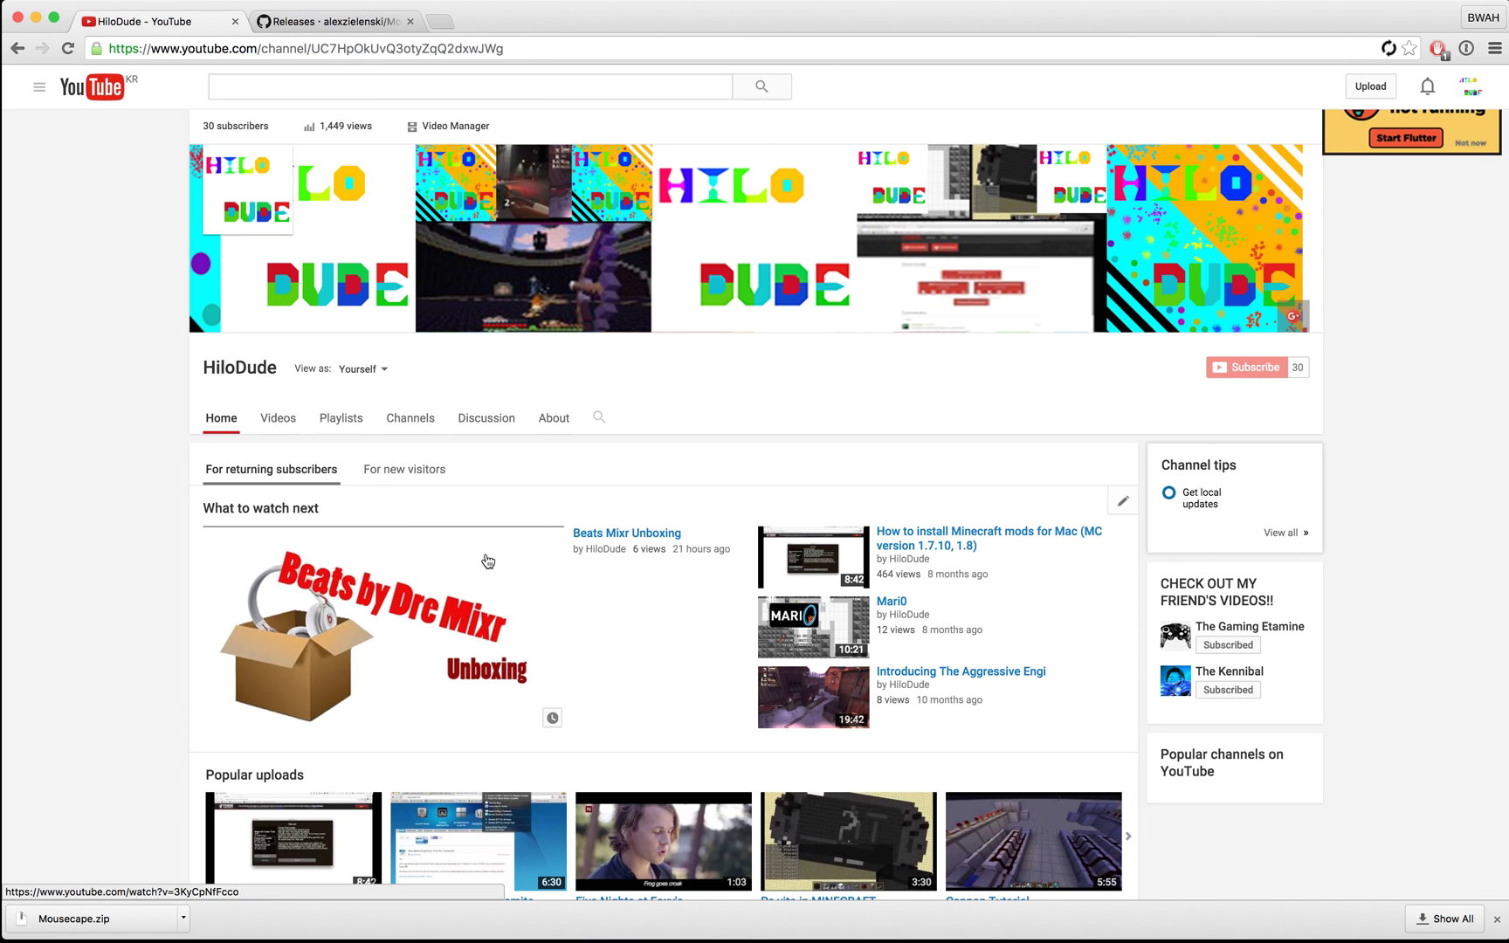
{"action": "scroll", "coordinate": [488, 560], "scroll_direction": "down", "scroll_amount": 2}
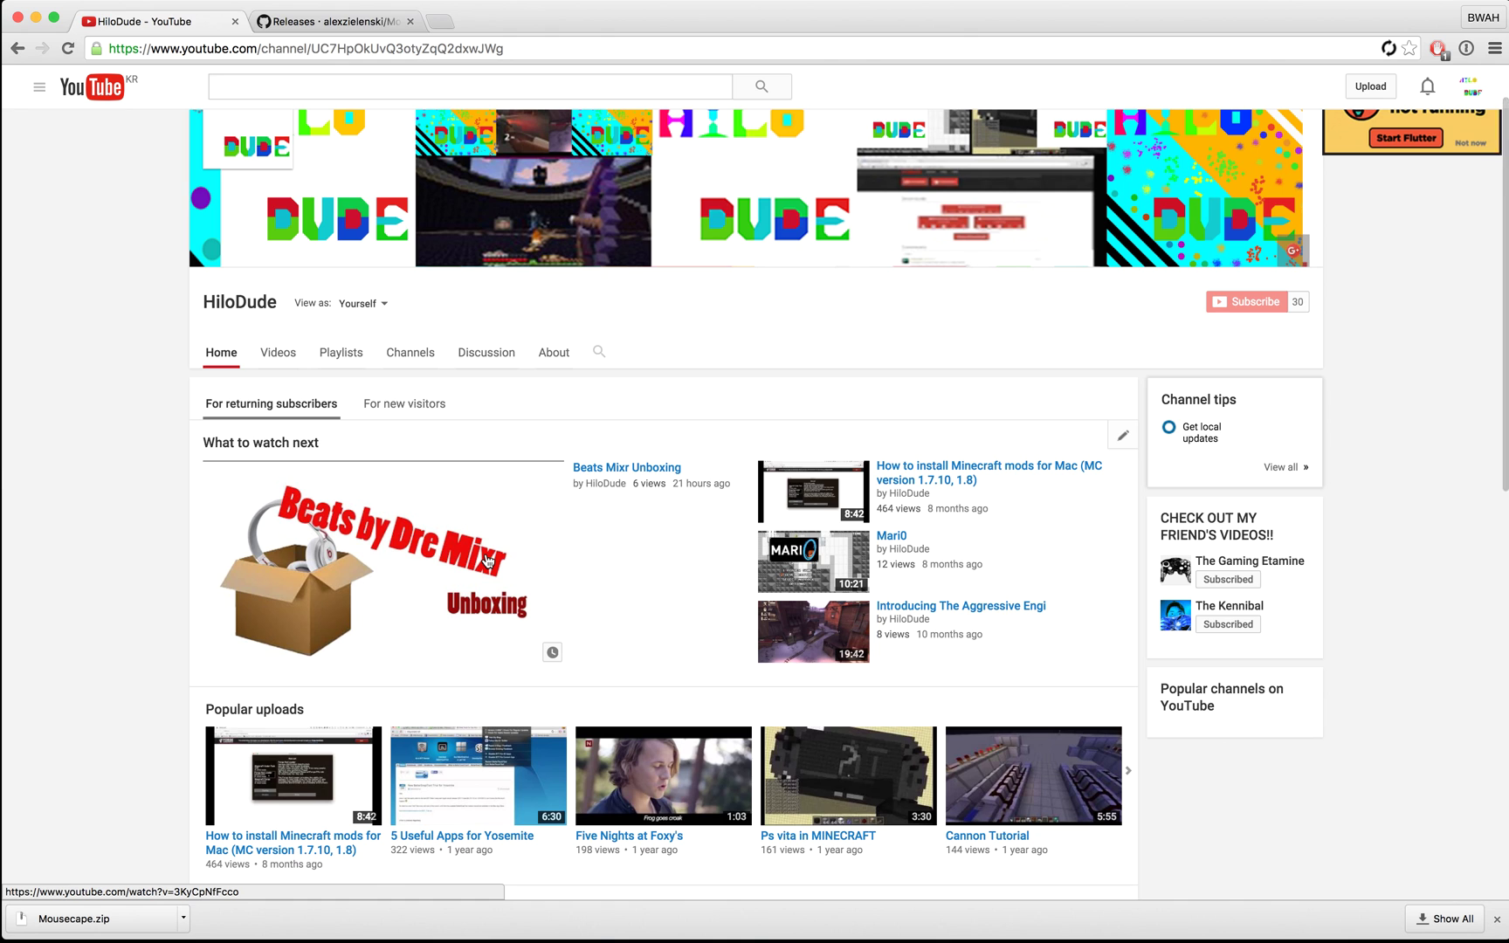
{"action": "scroll", "coordinate": [488, 560], "scroll_direction": "up", "scroll_amount": 2}
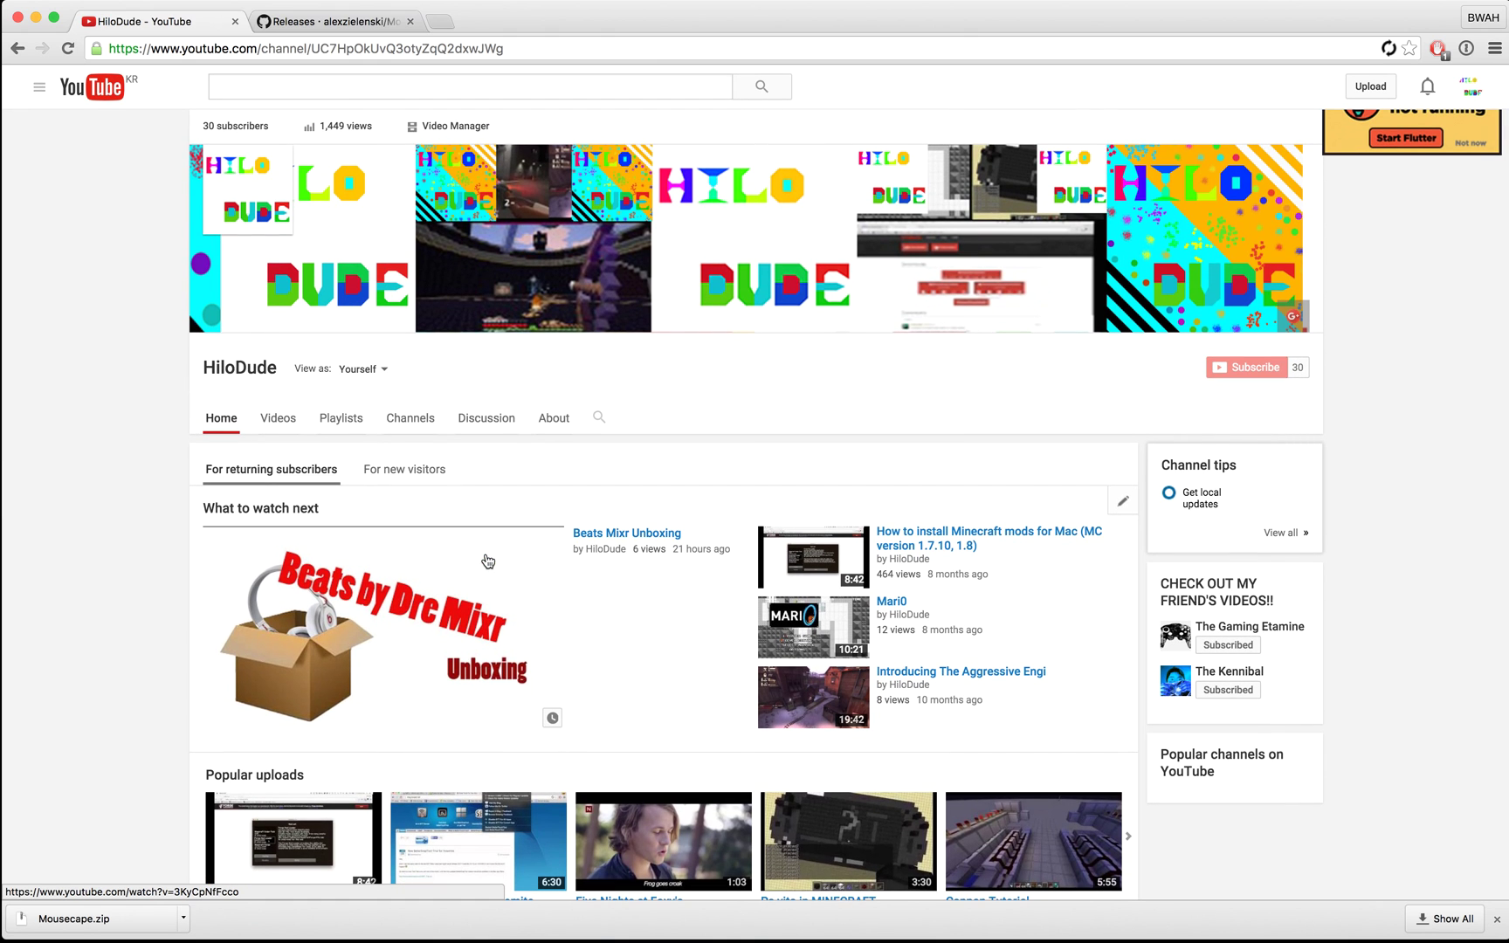